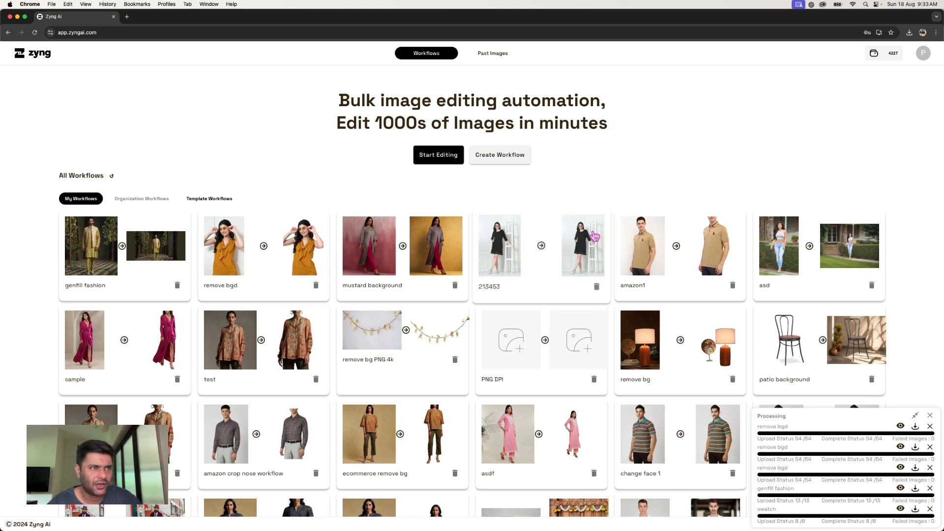
- Start a new workflow with a Remove Bg function followed by a Color Bg function using the colour #ffffff
{"action": "left_click", "coordinate": [506, 154]}
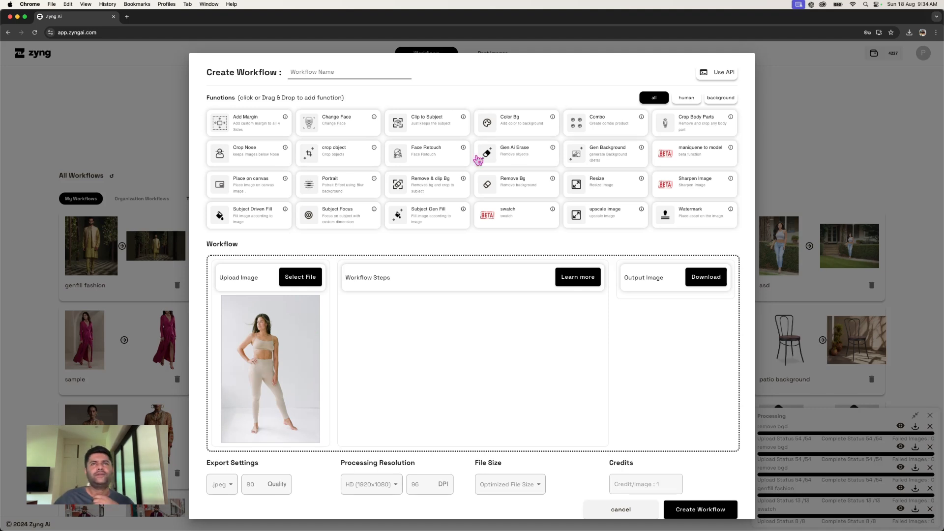
{"action": "mouse_move", "coordinate": [464, 210]}
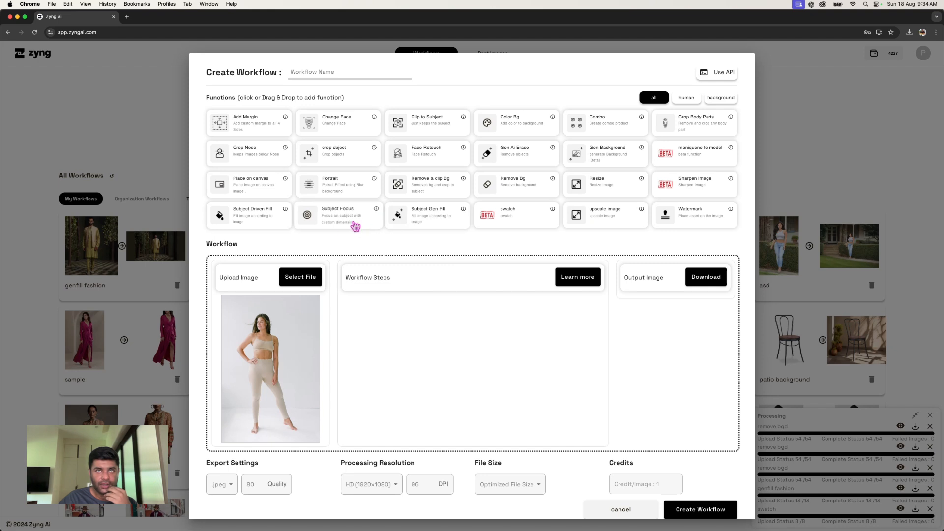
{"action": "left_click", "coordinate": [492, 187]}
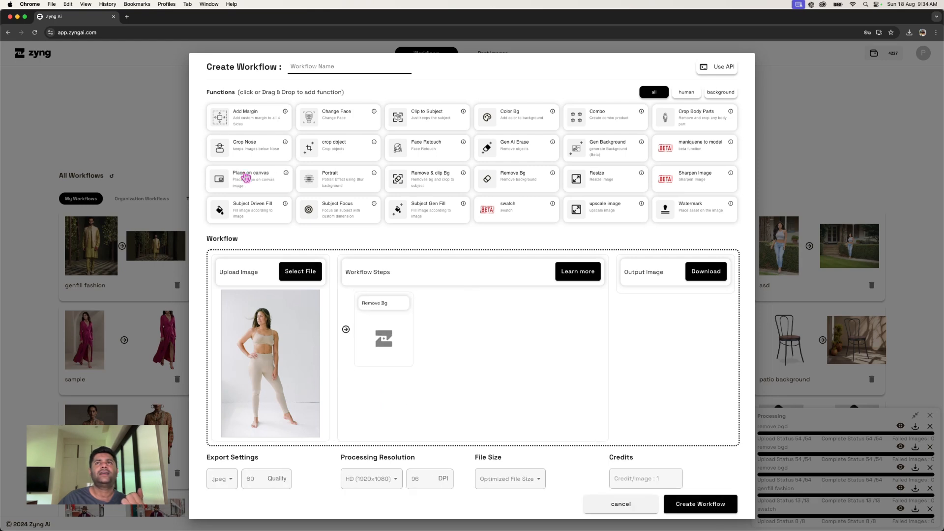
{"action": "left_click", "coordinate": [527, 129]}
{"action": "left_click", "coordinate": [516, 306]}
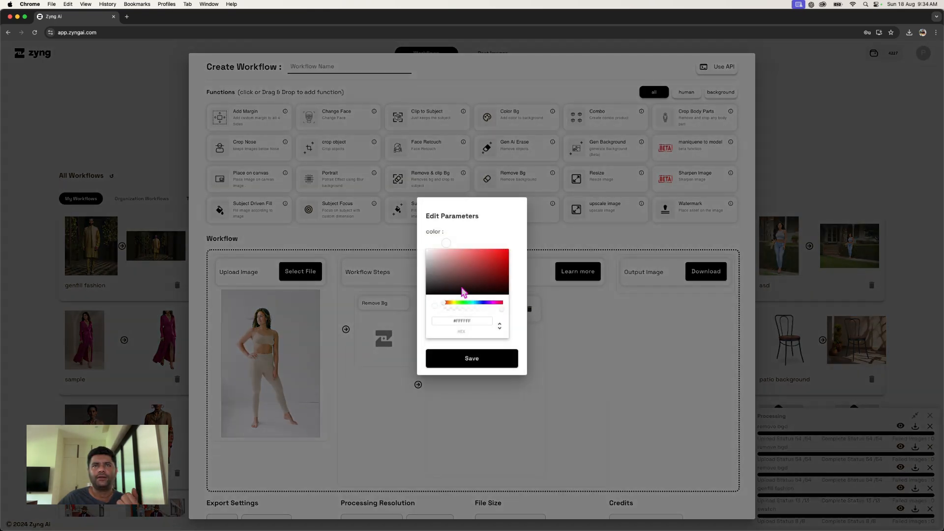
{"action": "left_click", "coordinate": [481, 362]}
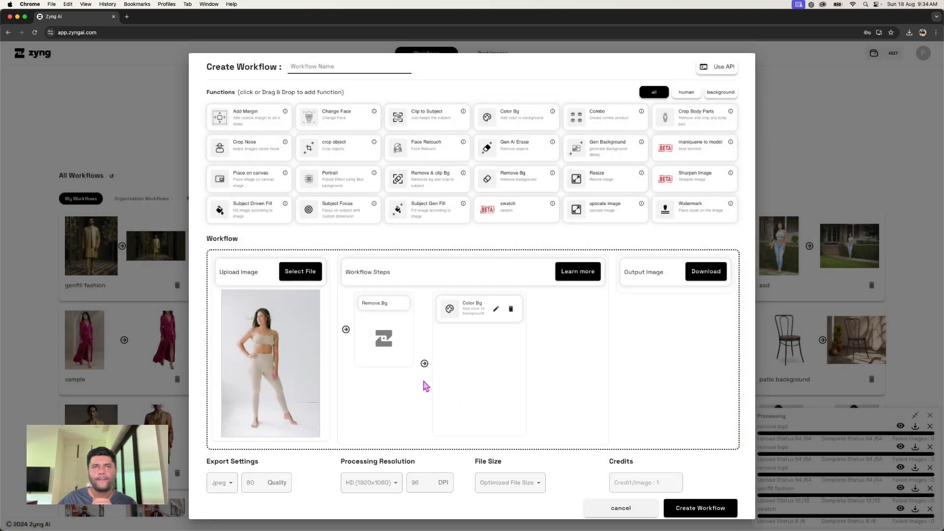
- Delete the Remove Bg function from the new workflow and insert it again before Color Bg
{"action": "left_click", "coordinate": [462, 308]}
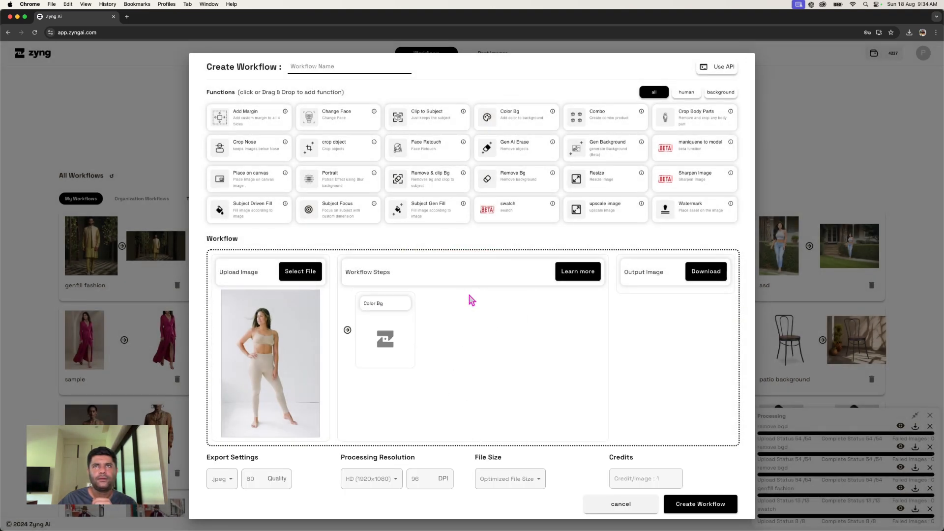
{"action": "left_click_drag", "start_coordinate": [515, 177], "coordinate": [364, 308]}
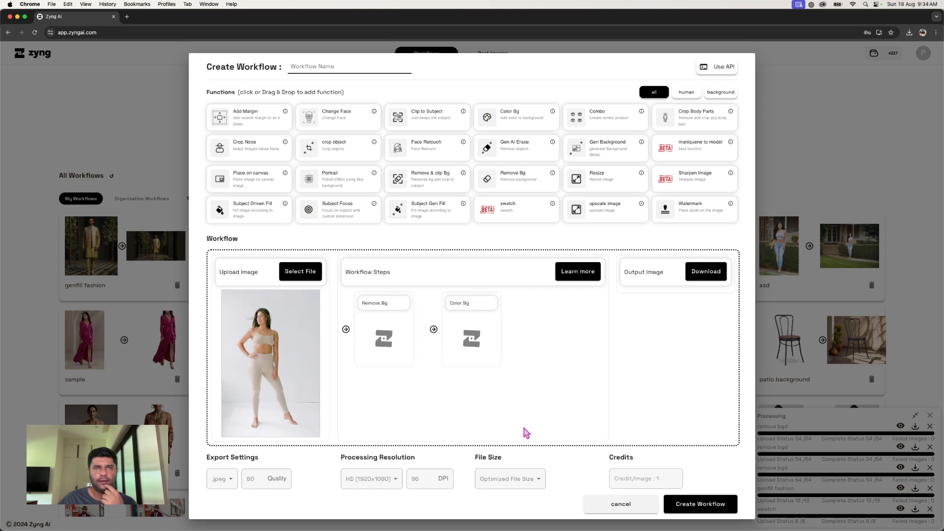
{"action": "mouse_move", "coordinate": [380, 354]}
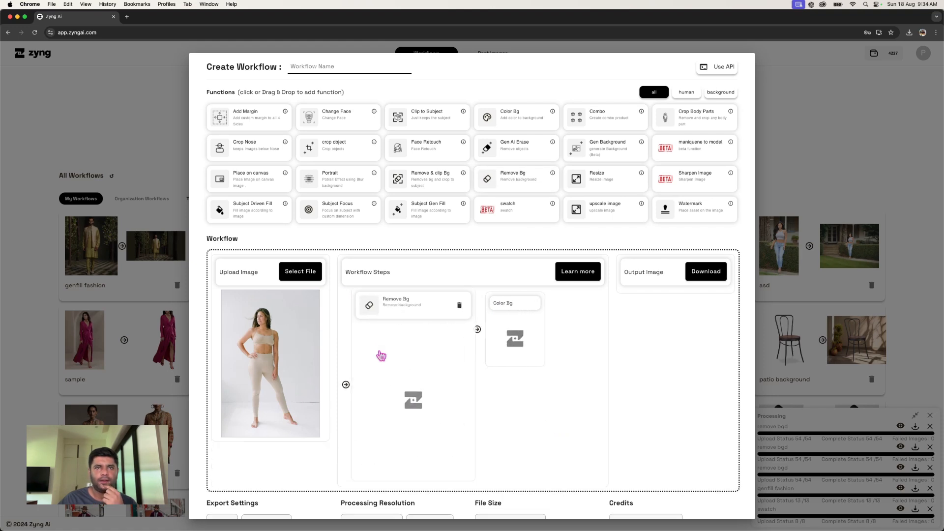
- Load the model photo with the orange patterned top as the test image, and close the unnamed workflow without creating it
{"action": "left_click", "coordinate": [313, 280]}
{"action": "left_click", "coordinate": [499, 294]}
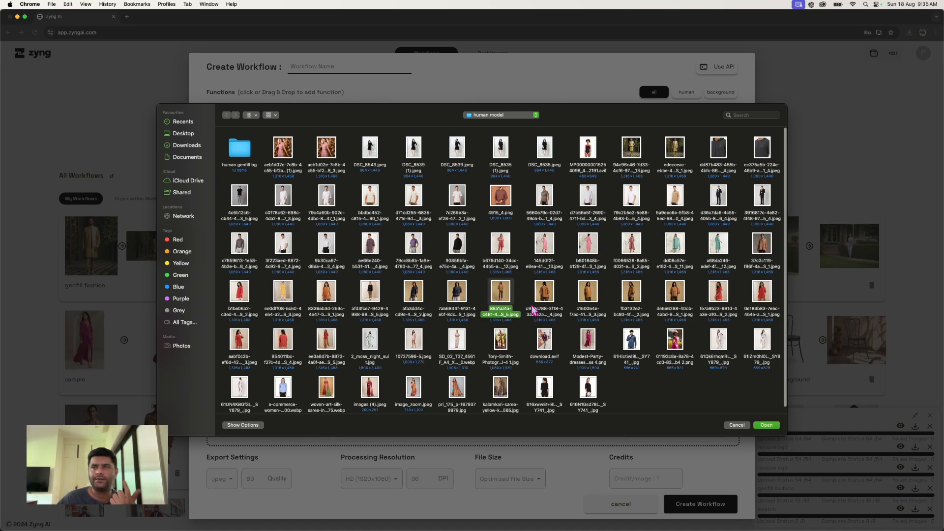
{"action": "left_click", "coordinate": [766, 425]}
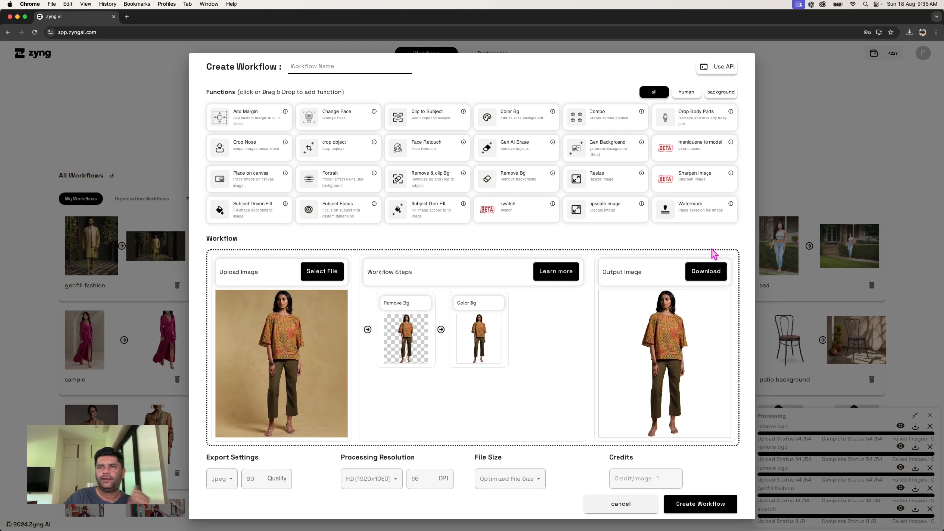
{"action": "left_click", "coordinate": [303, 72]}
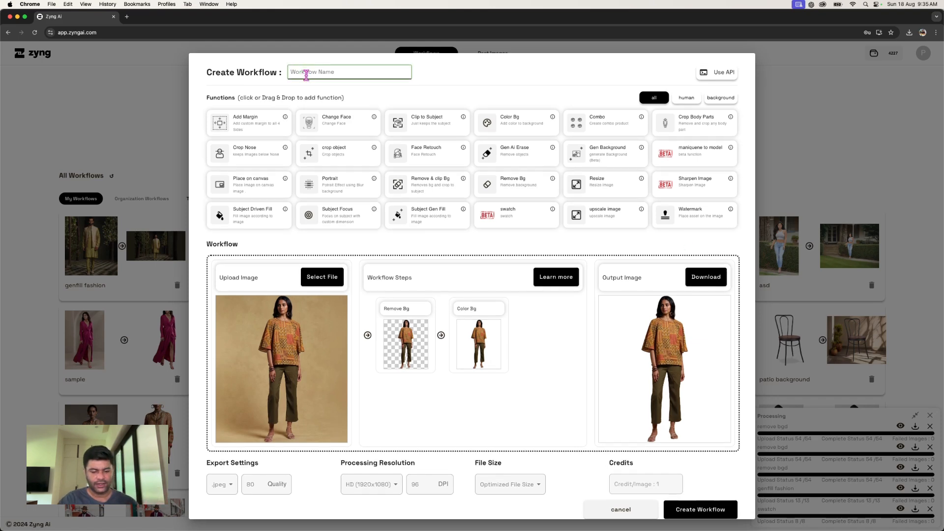
{"action": "left_click", "coordinate": [90, 102]}
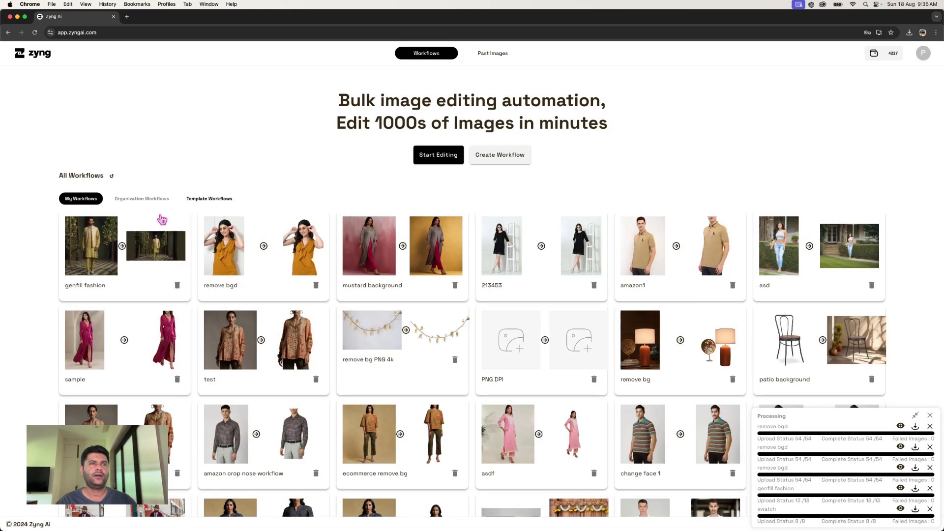
- Open the sample workflow and examine the image produced by its Crop Nose, Add Margin and Color Bg functions
{"action": "left_click", "coordinate": [181, 330]}
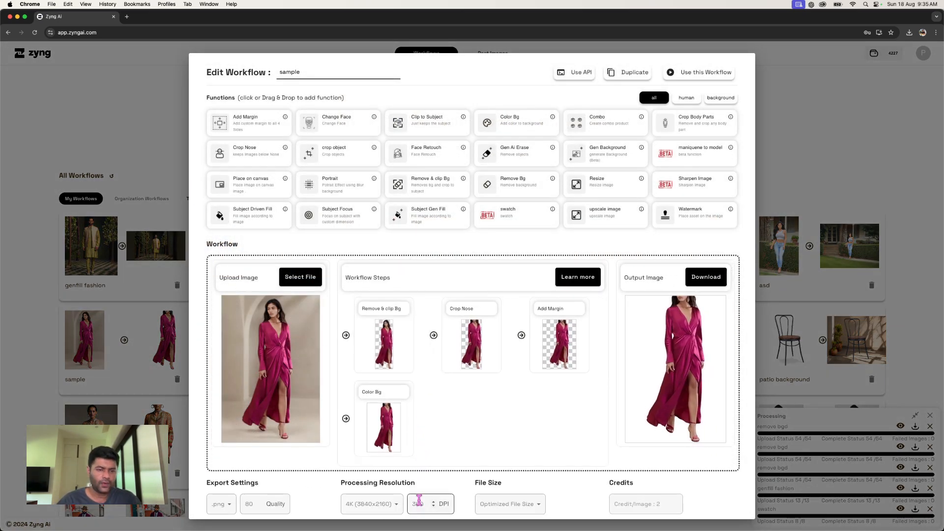
{"action": "mouse_move", "coordinate": [491, 328]}
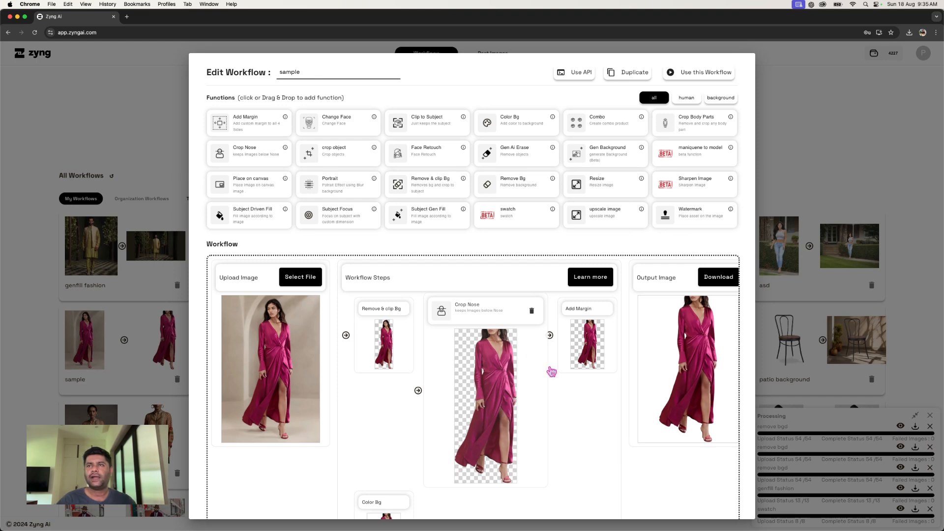
{"action": "mouse_move", "coordinate": [582, 347]}
{"action": "scroll", "coordinate": [569, 366], "scroll_direction": "down", "scroll_amount": 3}
{"action": "mouse_move", "coordinate": [405, 407]}
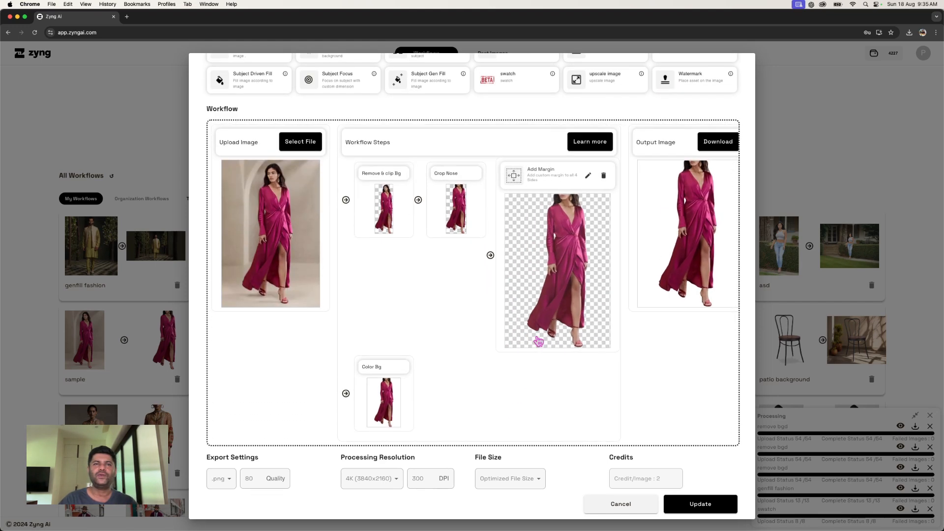
{"action": "scroll", "coordinate": [494, 363], "scroll_direction": "up", "scroll_amount": 3}
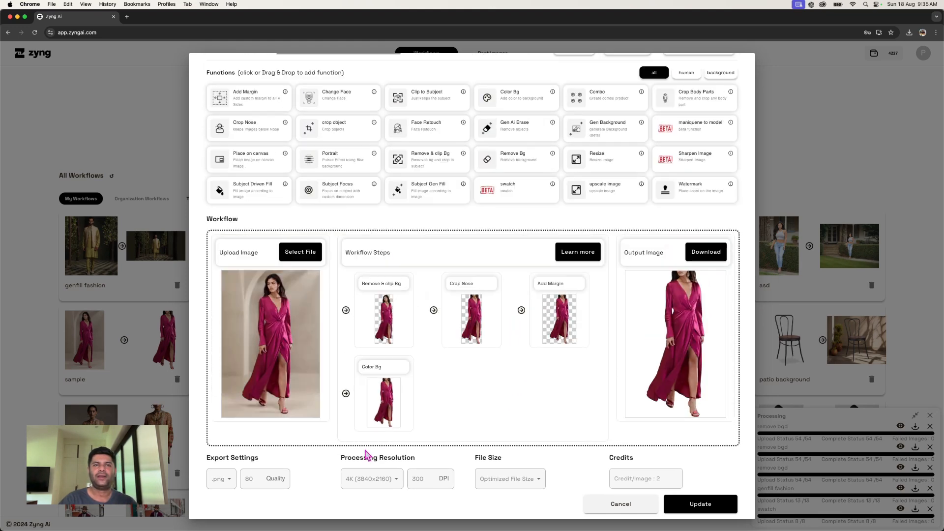
{"action": "scroll", "coordinate": [541, 354], "scroll_direction": "down", "scroll_amount": 3}
{"action": "scroll", "coordinate": [407, 390], "scroll_direction": "up", "scroll_amount": 5}
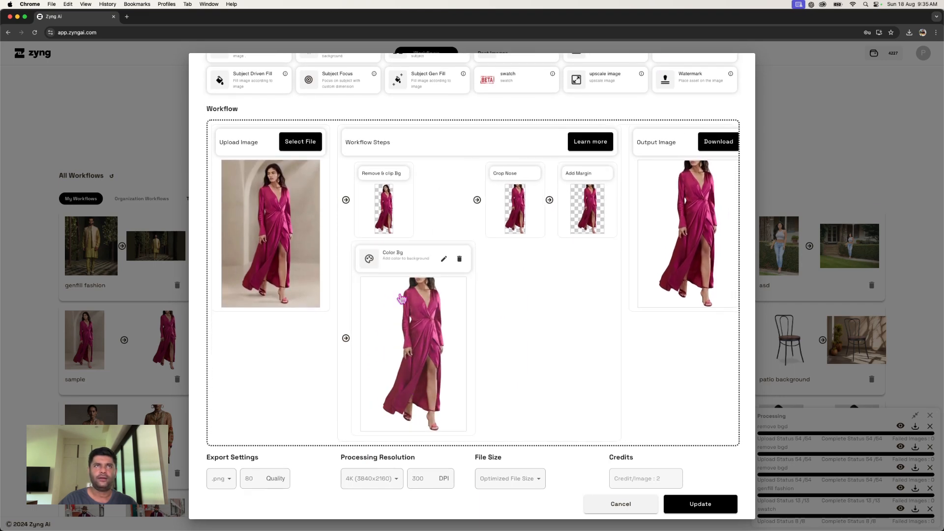
- Replace the sample workflow's input image with the photo of the model in the orange patterned top, and review the processed results
{"action": "left_click", "coordinate": [313, 254]}
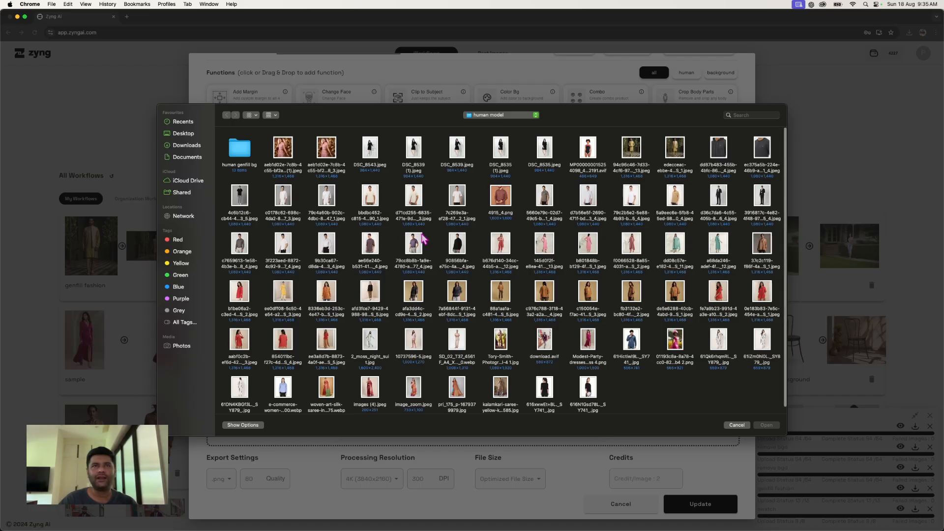
{"action": "left_click", "coordinate": [504, 299]}
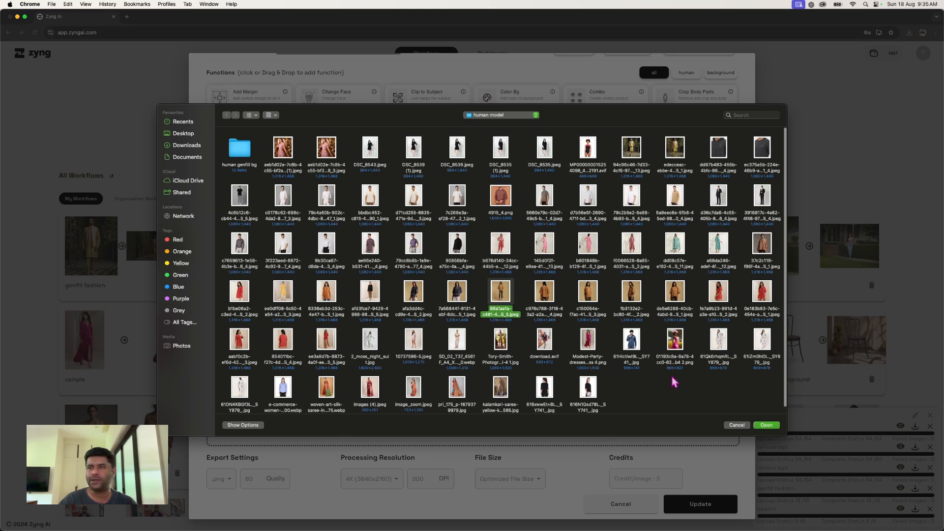
{"action": "left_click", "coordinate": [763, 426]}
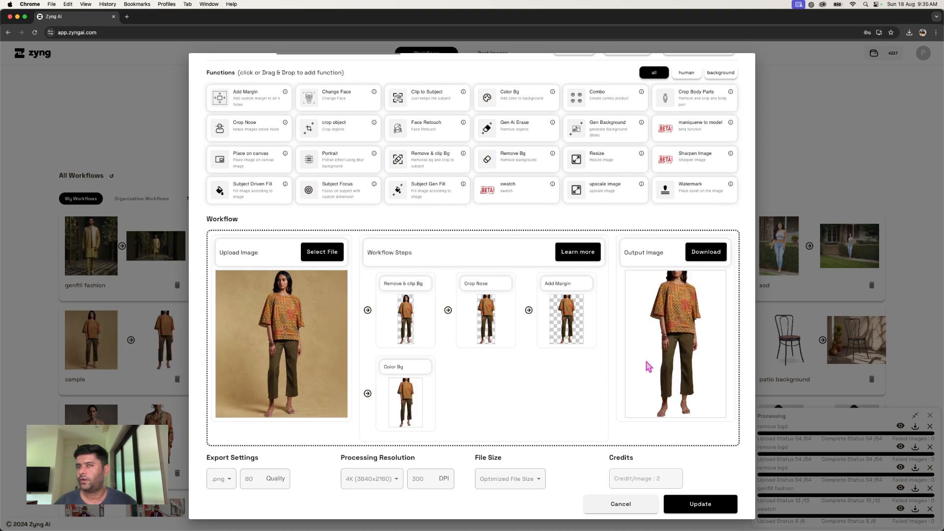
{"action": "mouse_move", "coordinate": [416, 361]}
{"action": "scroll", "coordinate": [417, 364], "scroll_direction": "up", "scroll_amount": 1}
{"action": "scroll", "coordinate": [377, 344], "scroll_direction": "down", "scroll_amount": 4}
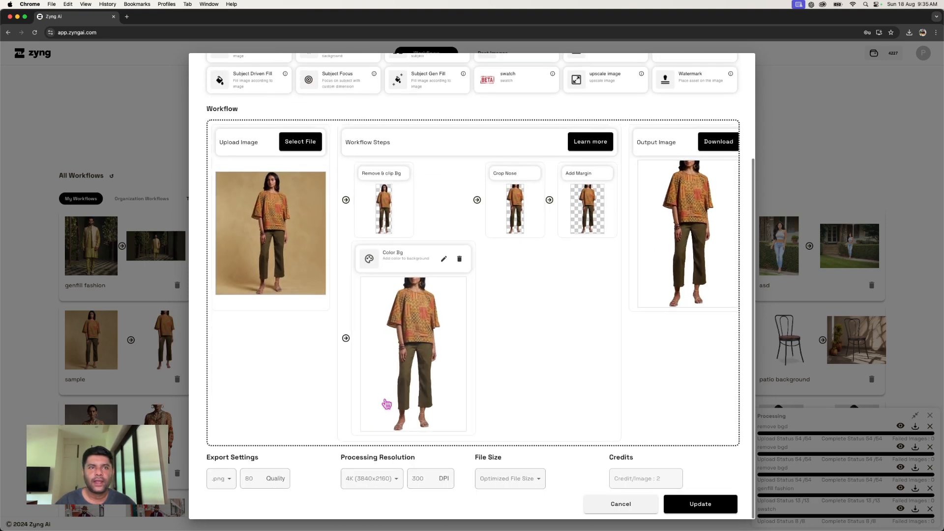
- Set the sample workflow's export format to .jpg and its processing resolution to HD (1920x1080)
{"action": "left_click", "coordinate": [227, 481]}
{"action": "left_click", "coordinate": [226, 477]}
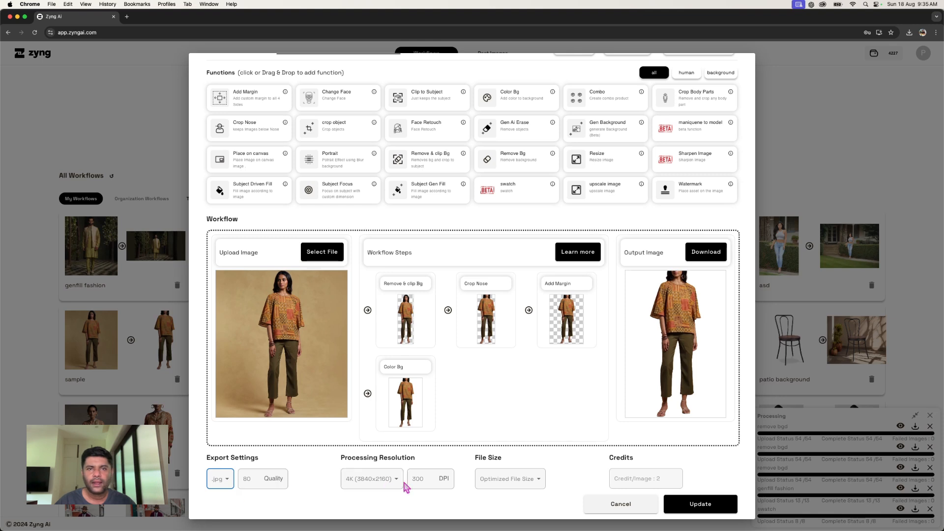
{"action": "left_click", "coordinate": [384, 485]}
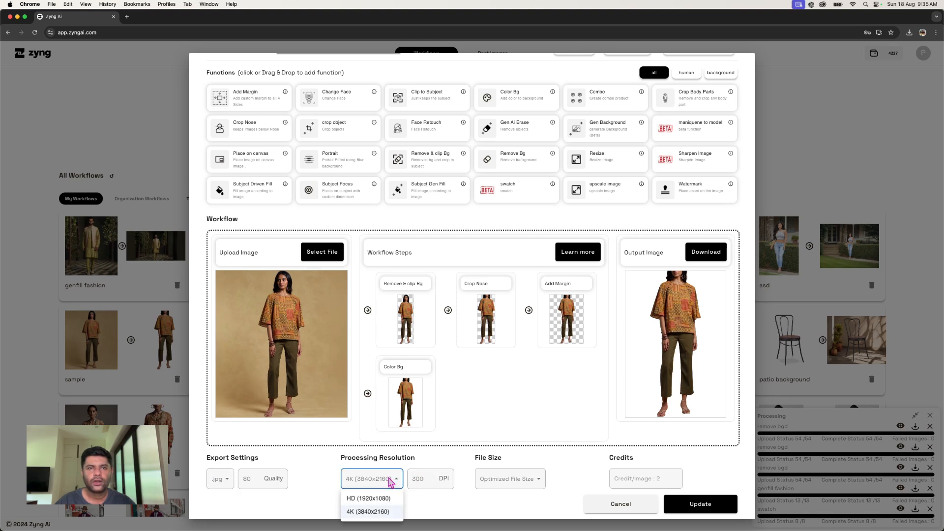
{"action": "left_click", "coordinate": [374, 499]}
- Set the sample workflow's resolution to 100 DPI and save the updated workflow
{"action": "double_click", "coordinate": [415, 479]}
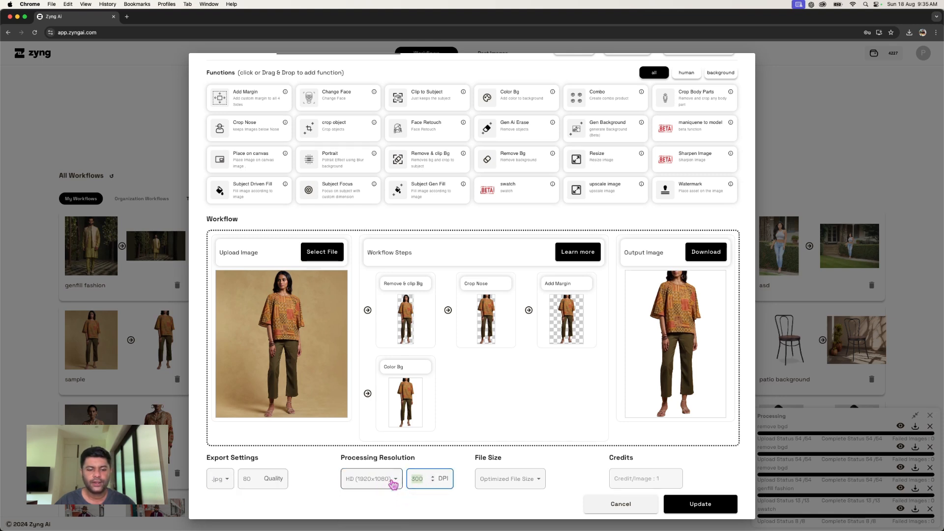
{"action": "type", "text": "100"}
{"action": "left_click", "coordinate": [564, 462]}
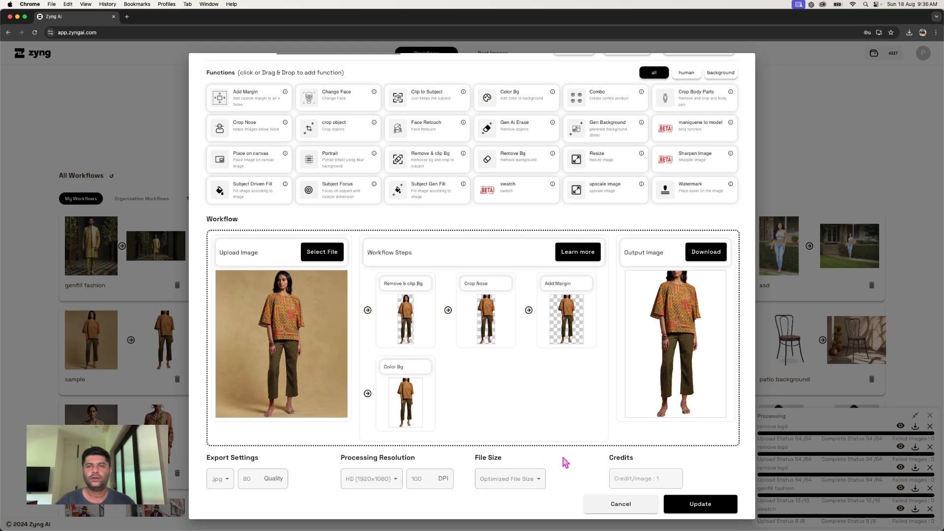
{"action": "left_click", "coordinate": [697, 508]}
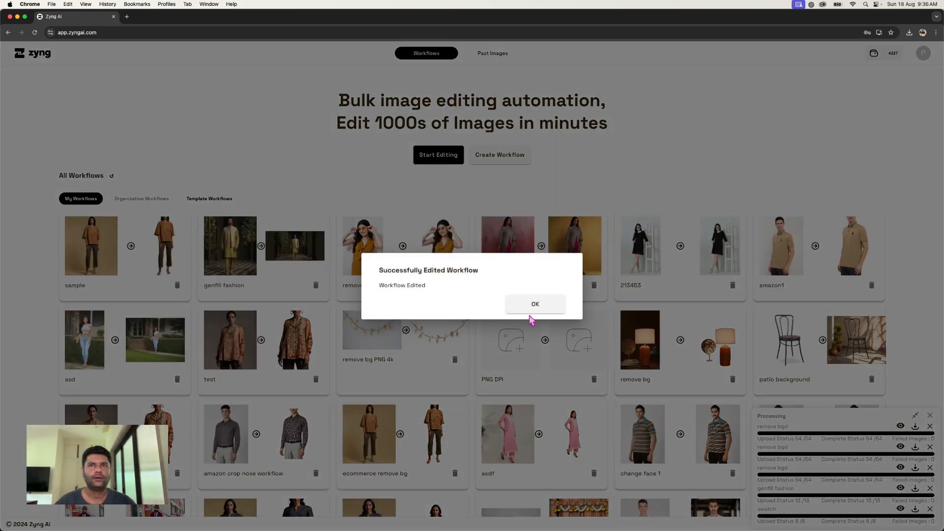
{"action": "left_click", "coordinate": [531, 311]}
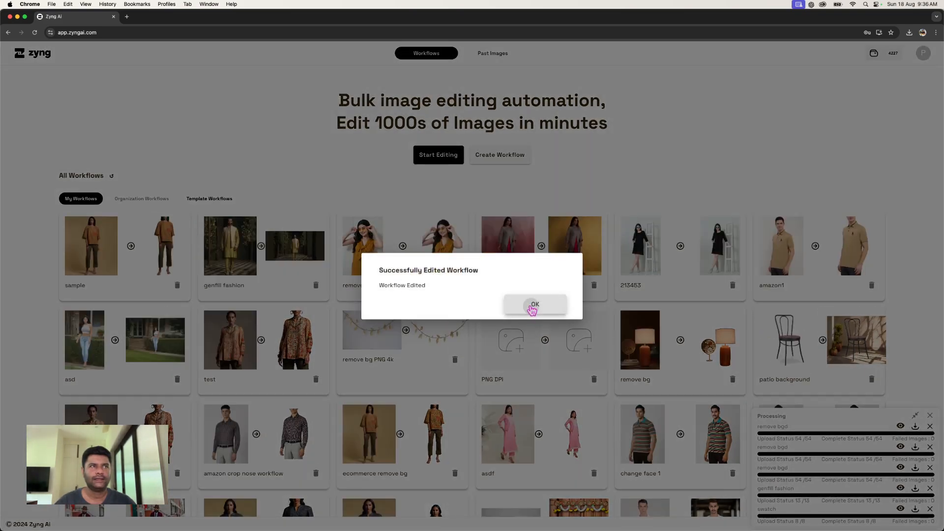
- Choose the sample workflow for an image editing run and remove all images already selected for it
{"action": "left_click", "coordinate": [143, 274]}
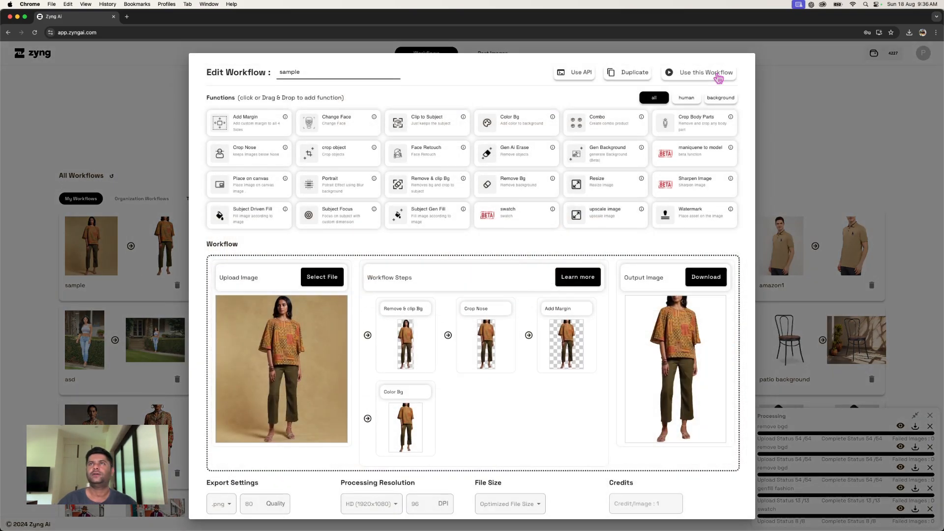
{"action": "left_click", "coordinate": [714, 73]}
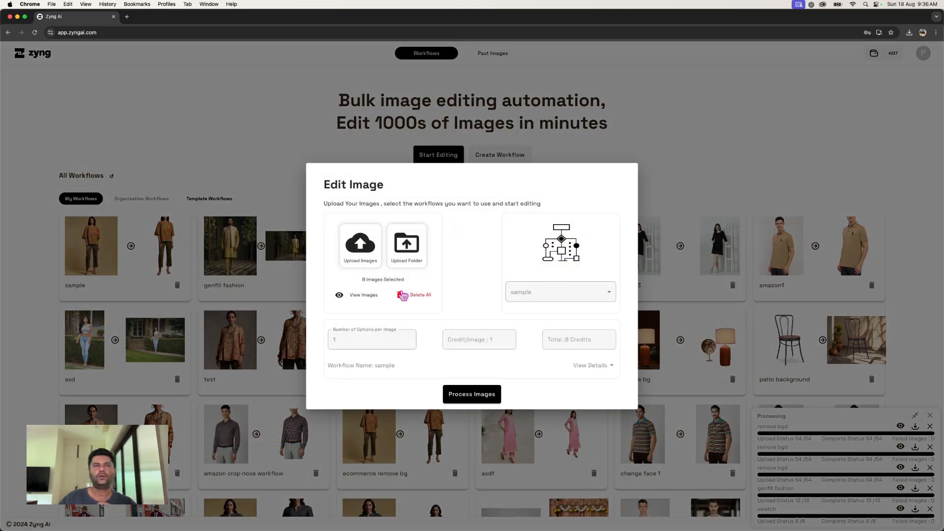
{"action": "left_click", "coordinate": [419, 295]}
- Upload all the images in the human model folder and process them with the sample workflow
{"action": "left_click", "coordinate": [364, 257]}
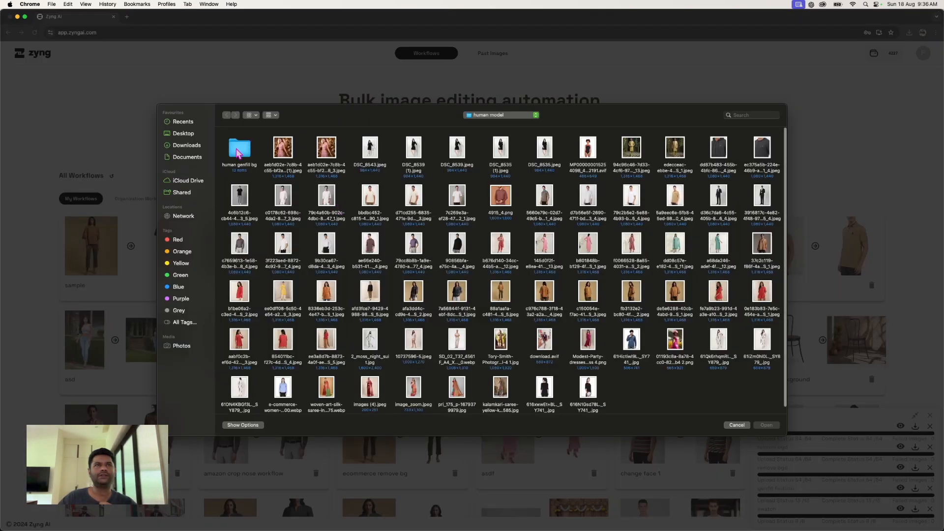
{"action": "left_click_drag", "start_coordinate": [265, 144], "coordinate": [787, 429]}
{"action": "left_click", "coordinate": [769, 425]}
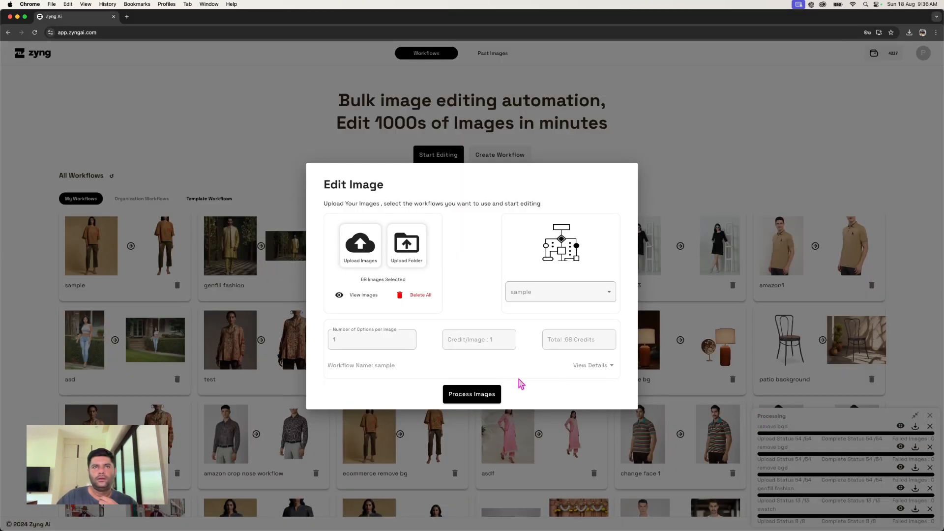
{"action": "left_click", "coordinate": [464, 395]}
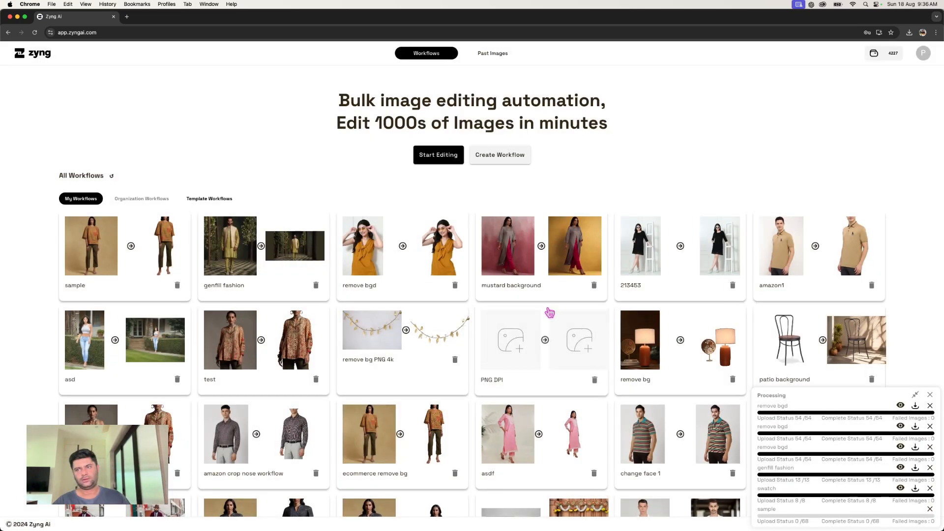
{"action": "left_click", "coordinate": [541, 307]}
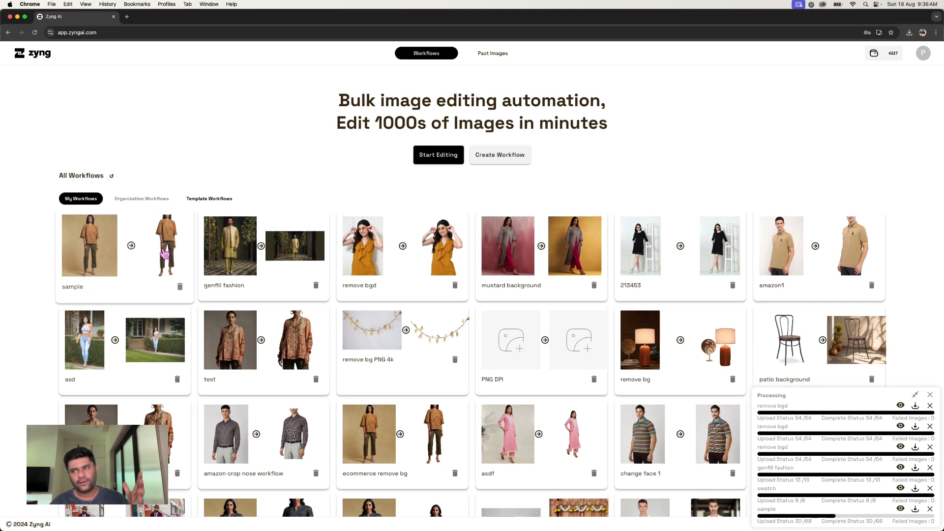
- Process the already selected model images with the mustard background workflow and acknowledge the processing notice
{"action": "left_click", "coordinate": [499, 278]}
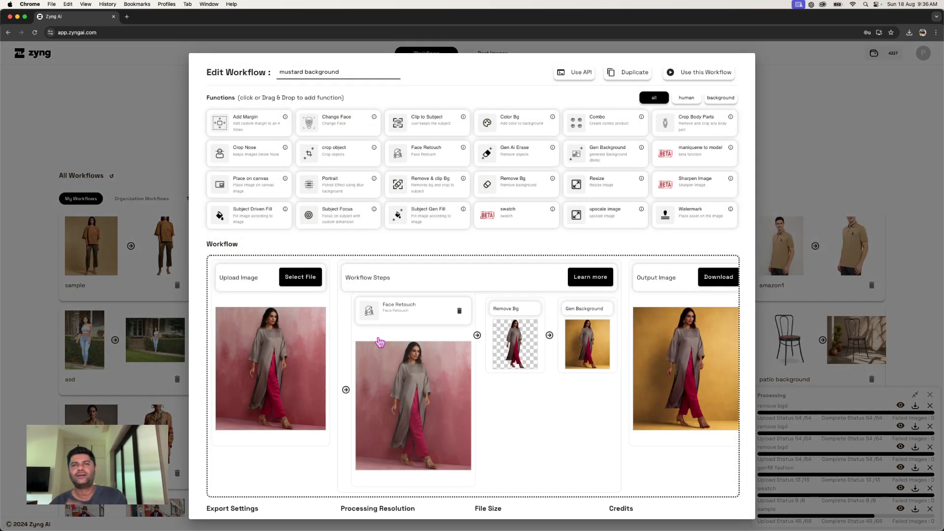
{"action": "left_click", "coordinate": [704, 72]}
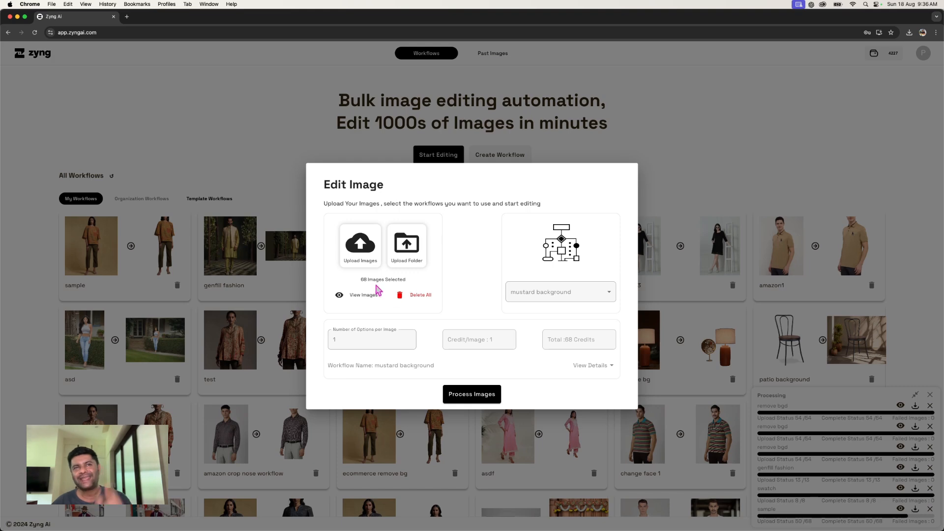
{"action": "left_click", "coordinate": [481, 393]}
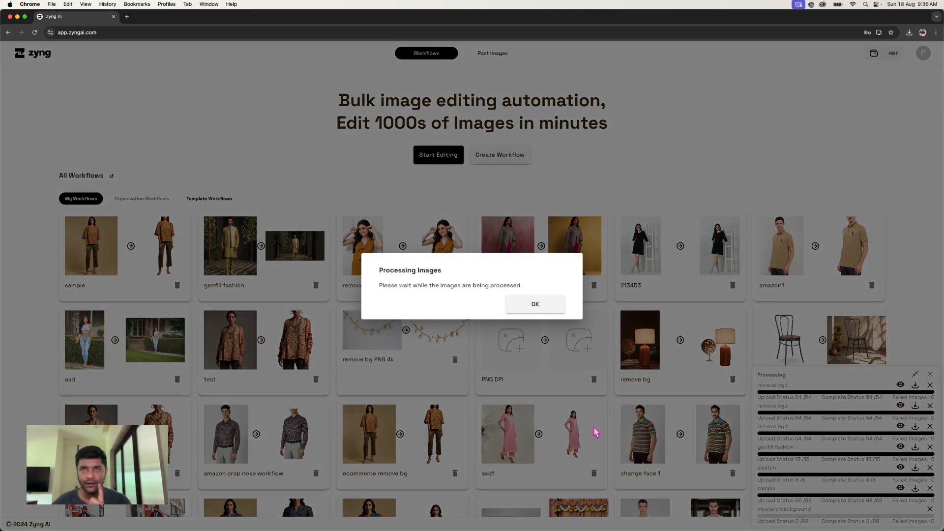
{"action": "left_click", "coordinate": [539, 306]}
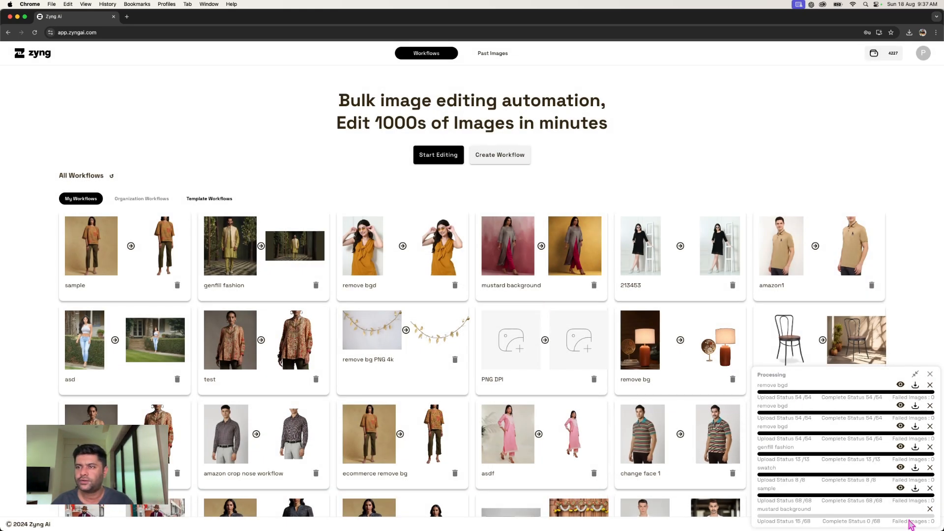
- Look through the processed images of the finished sample run, then close the results
{"action": "left_click", "coordinate": [901, 488]}
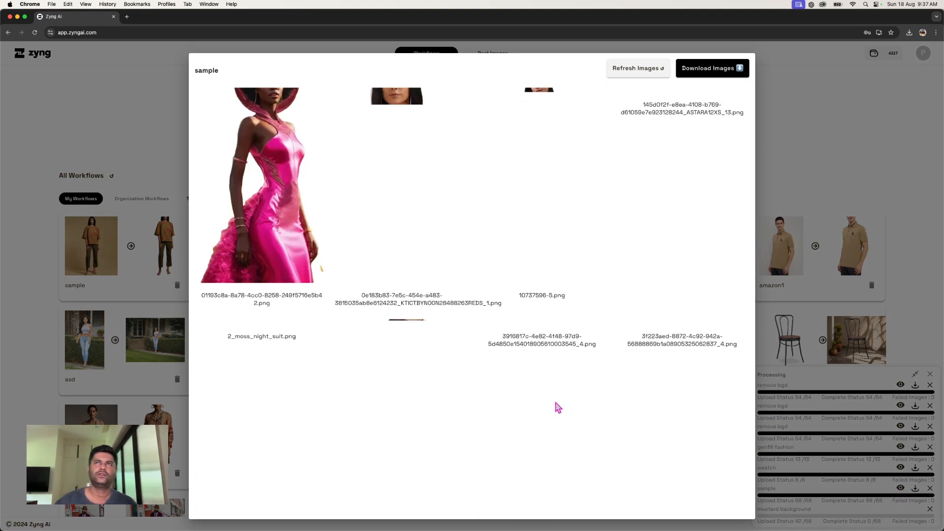
{"action": "scroll", "coordinate": [557, 408], "scroll_direction": "down", "scroll_amount": 2}
{"action": "scroll", "coordinate": [557, 407], "scroll_direction": "down", "scroll_amount": 3}
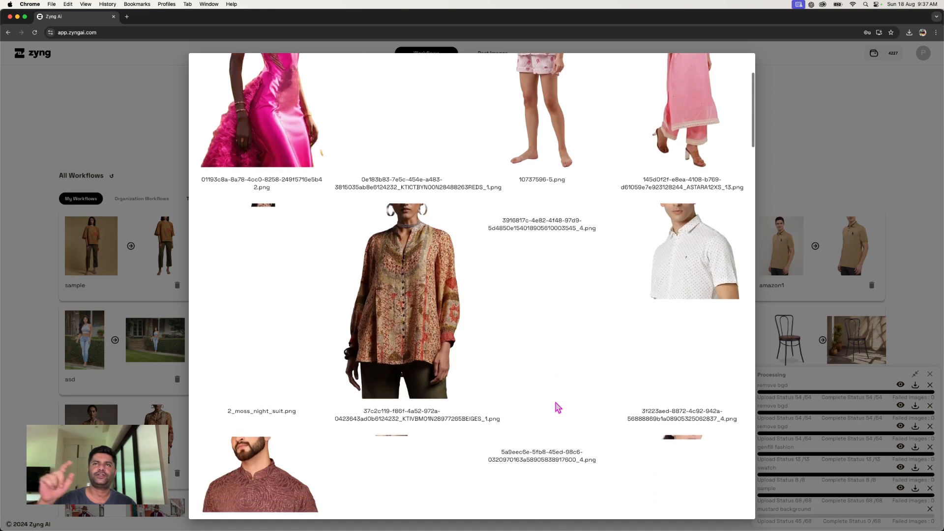
{"action": "scroll", "coordinate": [557, 408], "scroll_direction": "down", "scroll_amount": 2}
{"action": "scroll", "coordinate": [557, 407], "scroll_direction": "down", "scroll_amount": 2}
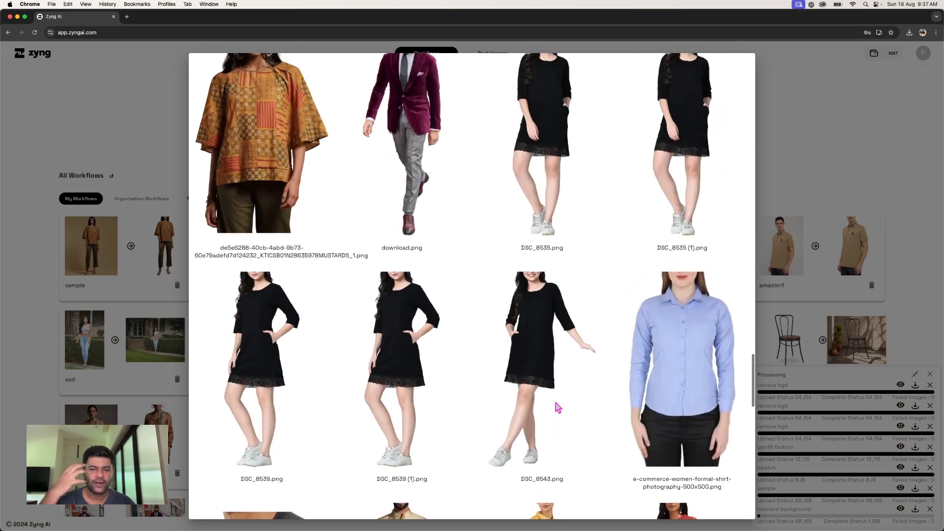
{"action": "scroll", "coordinate": [557, 407], "scroll_direction": "up", "scroll_amount": 7}
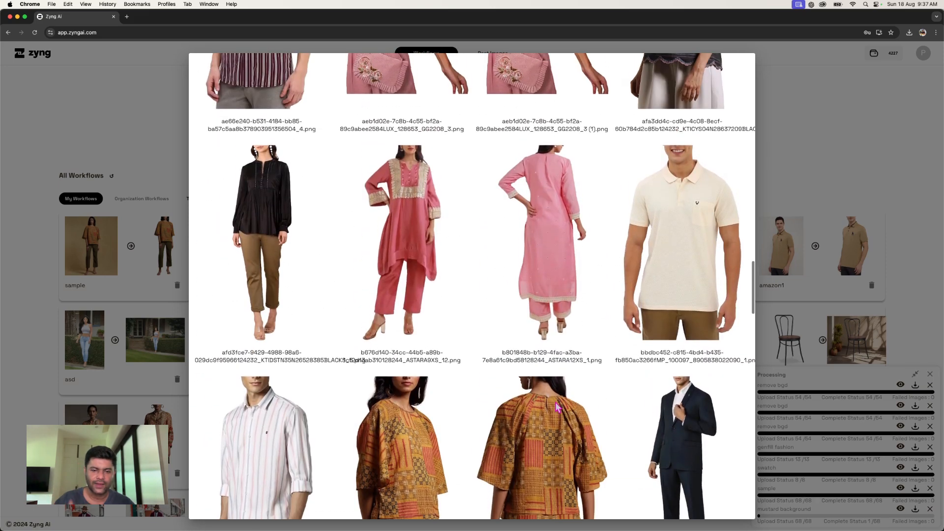
{"action": "scroll", "coordinate": [557, 408], "scroll_direction": "up", "scroll_amount": 4}
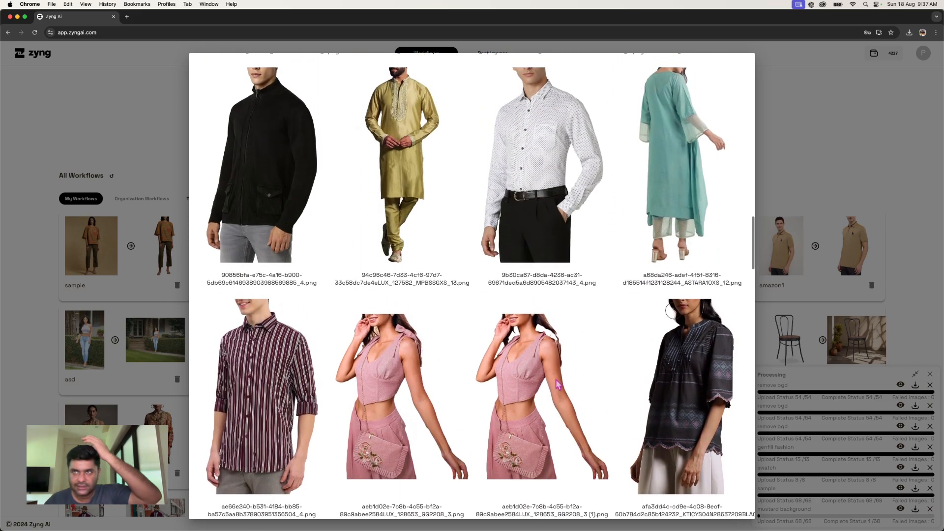
{"action": "left_click", "coordinate": [776, 177]}
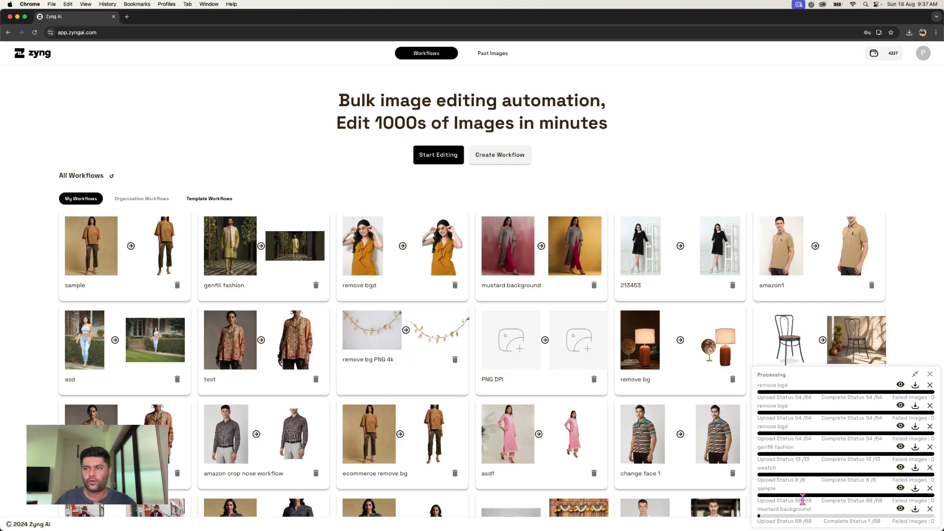
- Check the mustard background run's output images, refreshing repeatedly to load newly completed ones, and close the results
{"action": "left_click", "coordinate": [901, 509]}
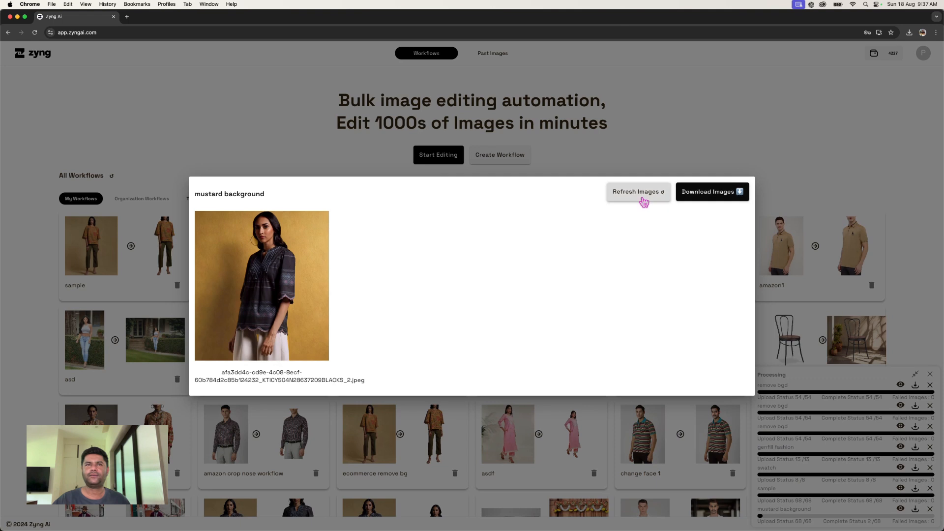
{"action": "left_click", "coordinate": [635, 195]}
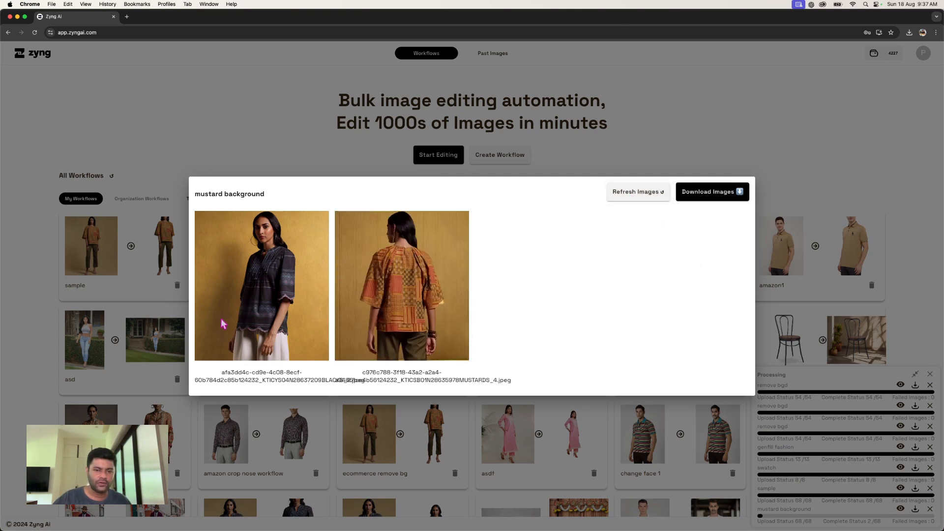
{"action": "left_click", "coordinate": [624, 203]}
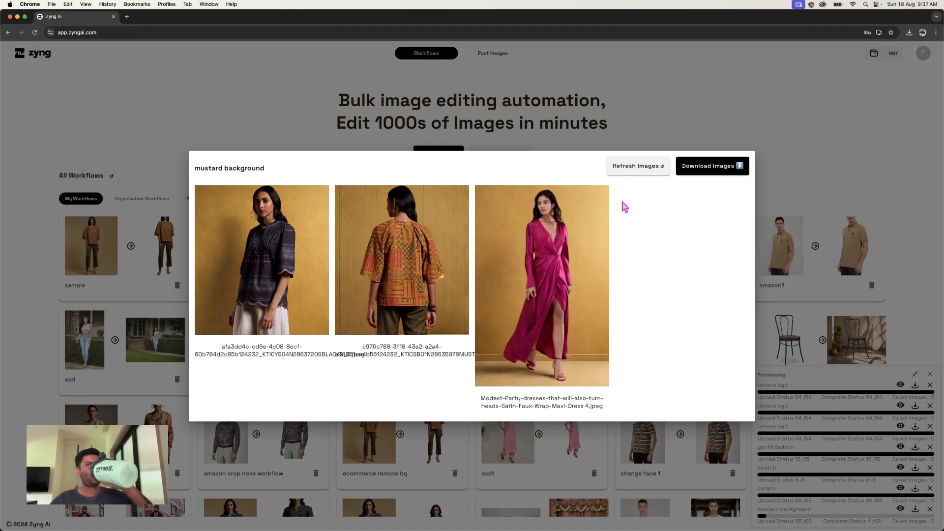
{"action": "left_click", "coordinate": [632, 176]}
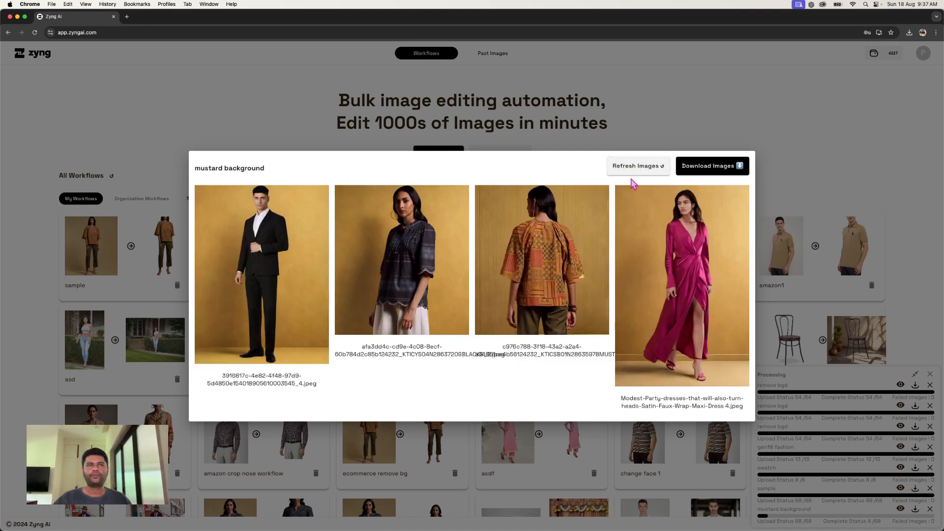
{"action": "left_click", "coordinate": [633, 175]}
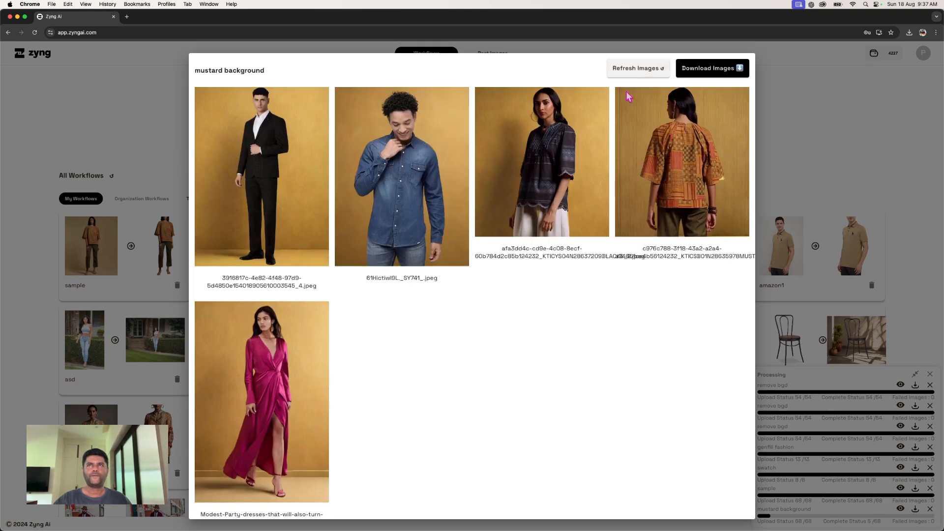
{"action": "left_click", "coordinate": [628, 69]}
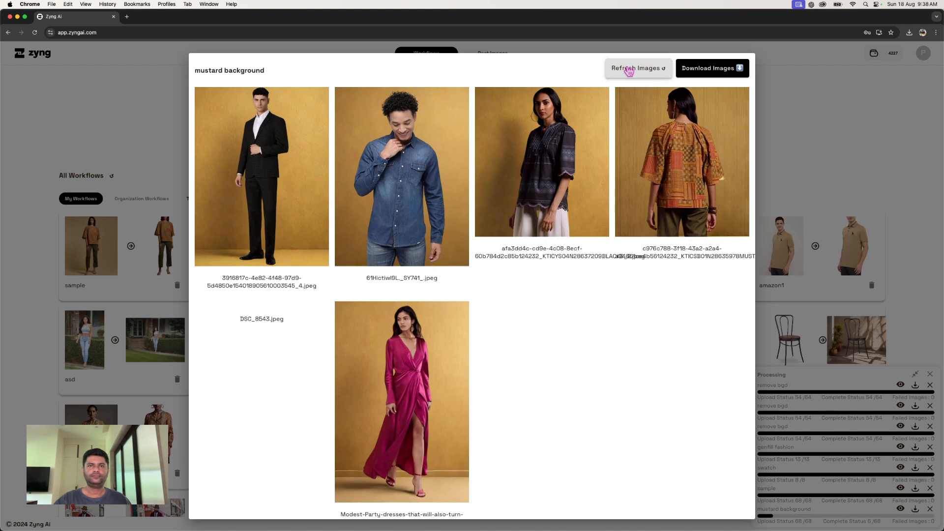
{"action": "left_click", "coordinate": [629, 69]}
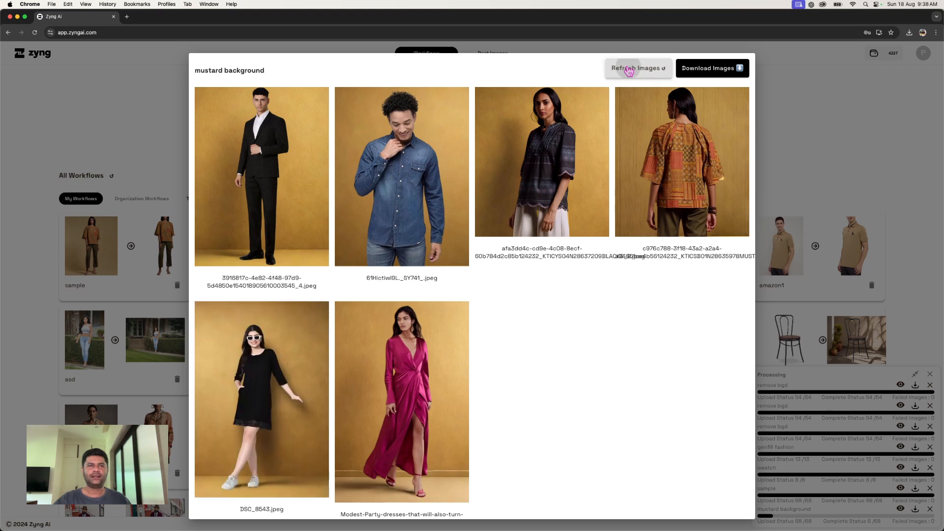
{"action": "left_click", "coordinate": [630, 71]}
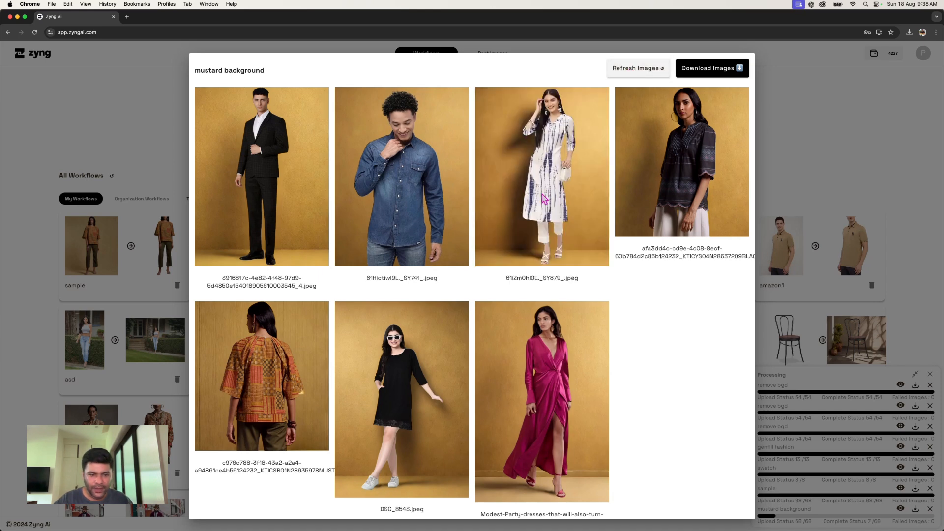
{"action": "left_click", "coordinate": [621, 74]}
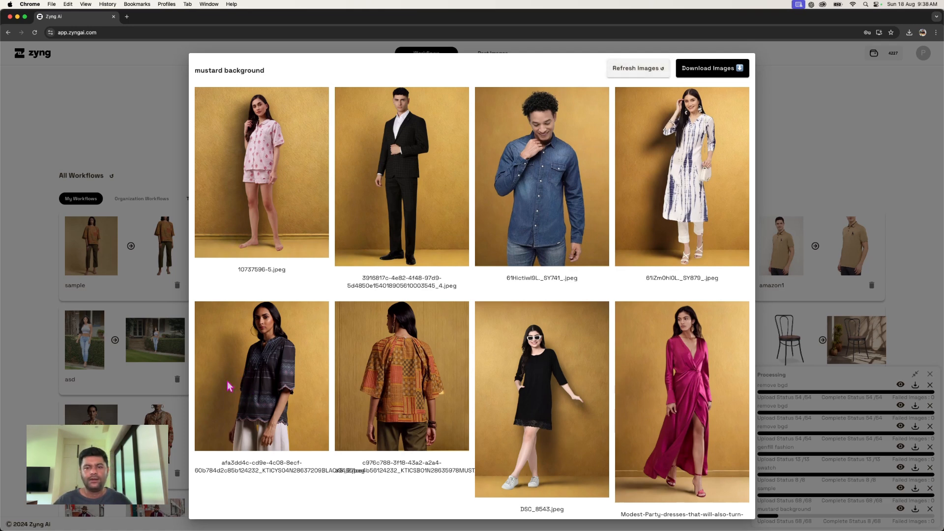
{"action": "scroll", "coordinate": [283, 387], "scroll_direction": "down", "scroll_amount": 1}
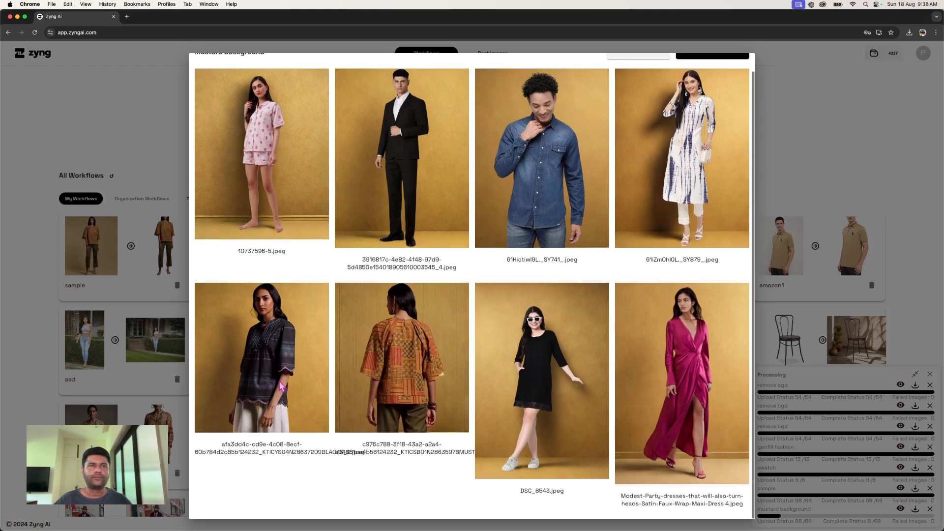
{"action": "left_click", "coordinate": [69, 113]}
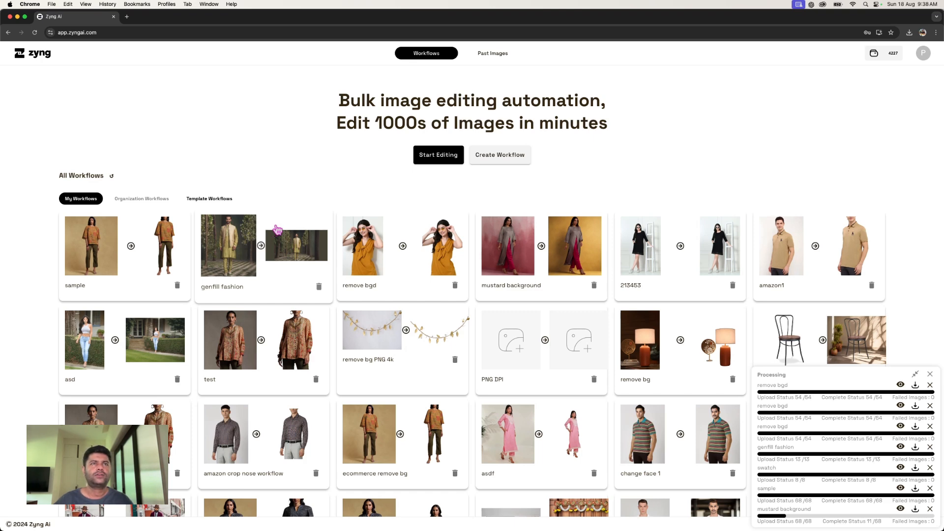
- Open the genfill fashion workflow and examine the size, margin and alignment parameters of its Subject Gen Fill step
{"action": "left_click", "coordinate": [273, 231]}
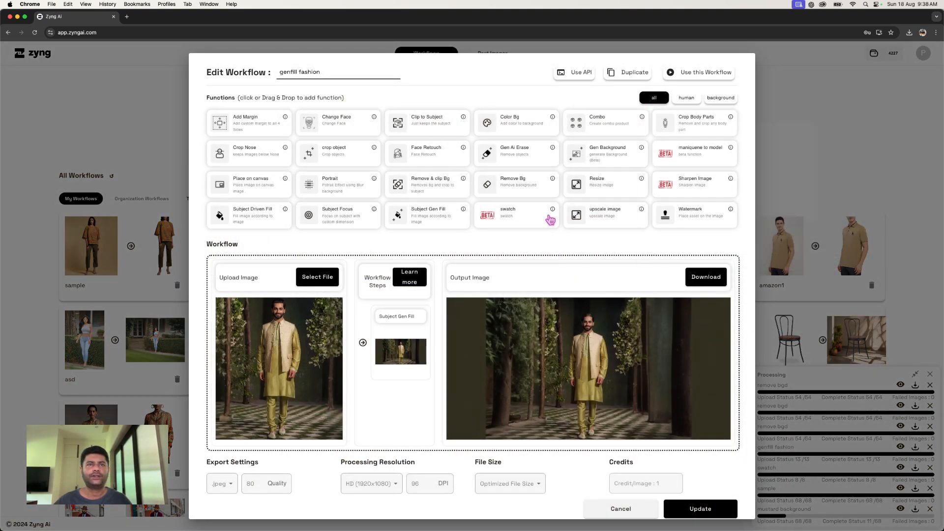
{"action": "mouse_move", "coordinate": [383, 367]}
{"action": "left_click", "coordinate": [445, 312]}
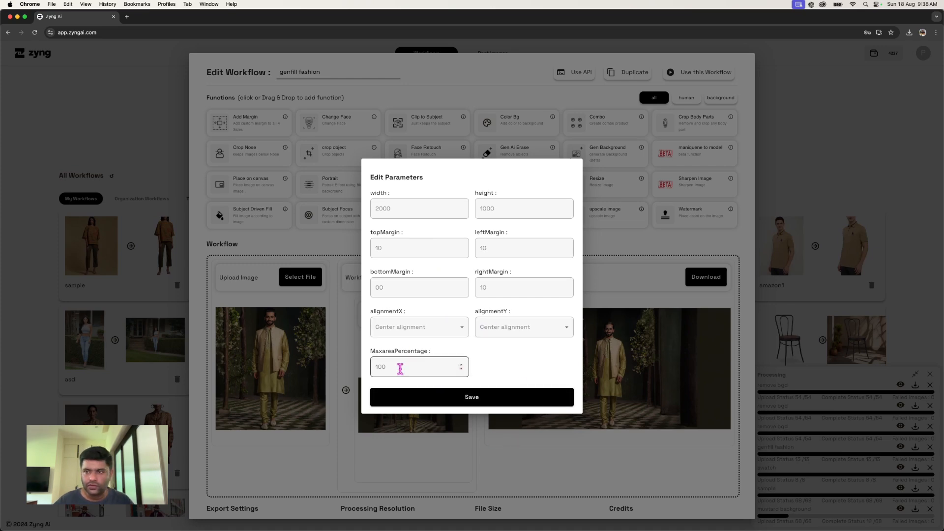
{"action": "left_click", "coordinate": [513, 469]}
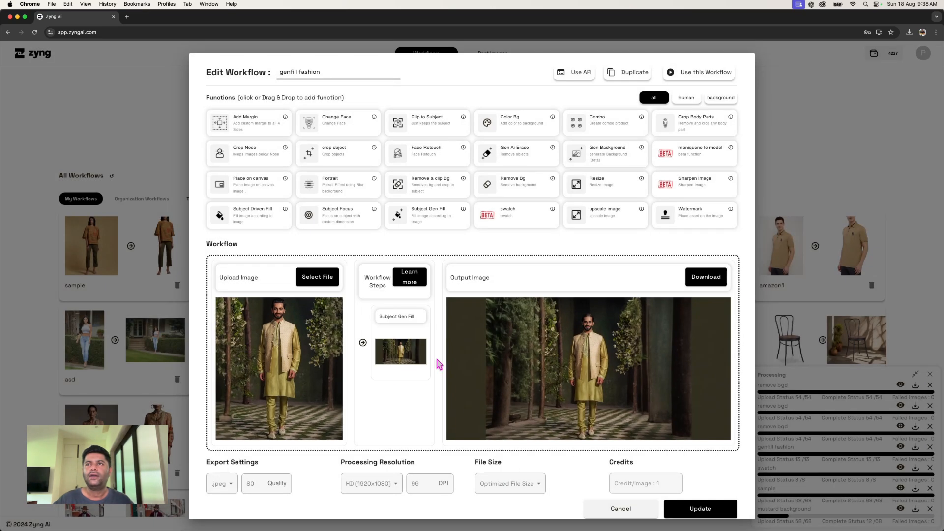
- Use the genfill fashion workflow for an editing run and replace the selected images with the human genfill bg folder
{"action": "left_click", "coordinate": [698, 73]}
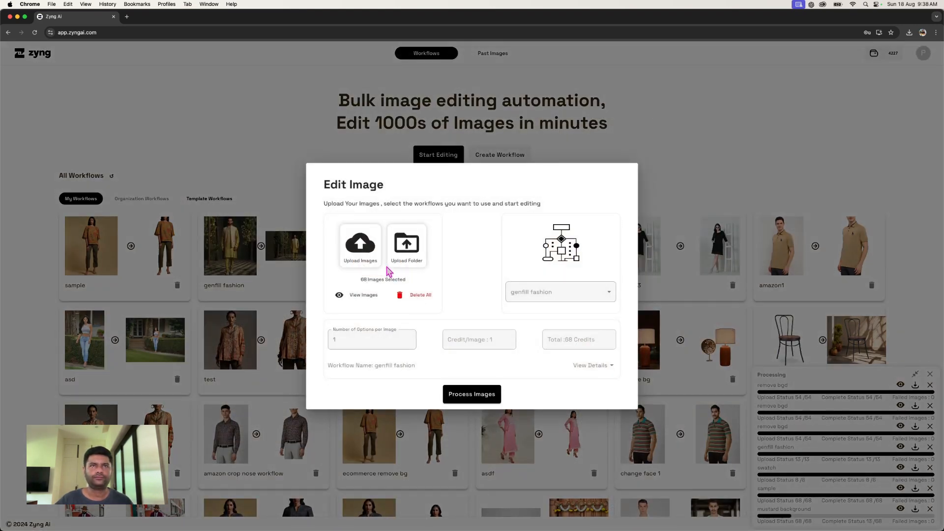
{"action": "left_click", "coordinate": [419, 295]}
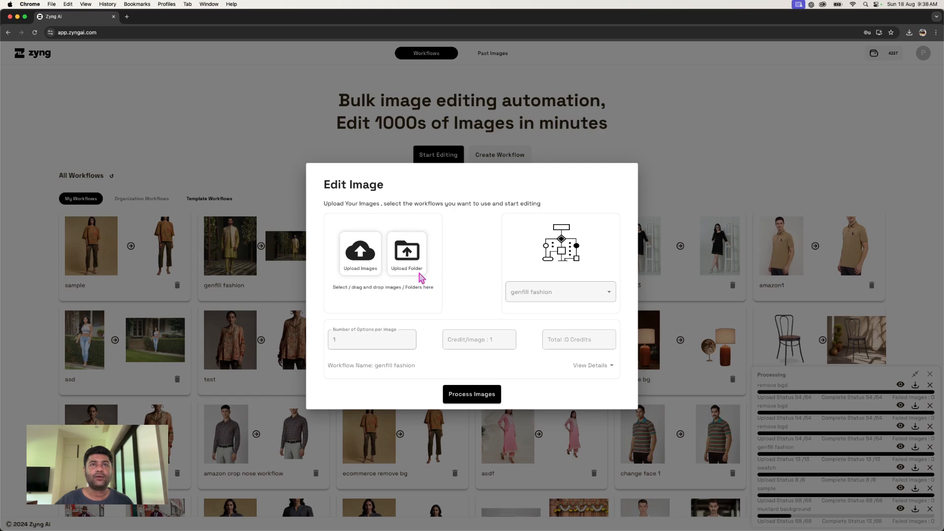
{"action": "left_click", "coordinate": [419, 266]}
{"action": "left_click", "coordinate": [239, 147]}
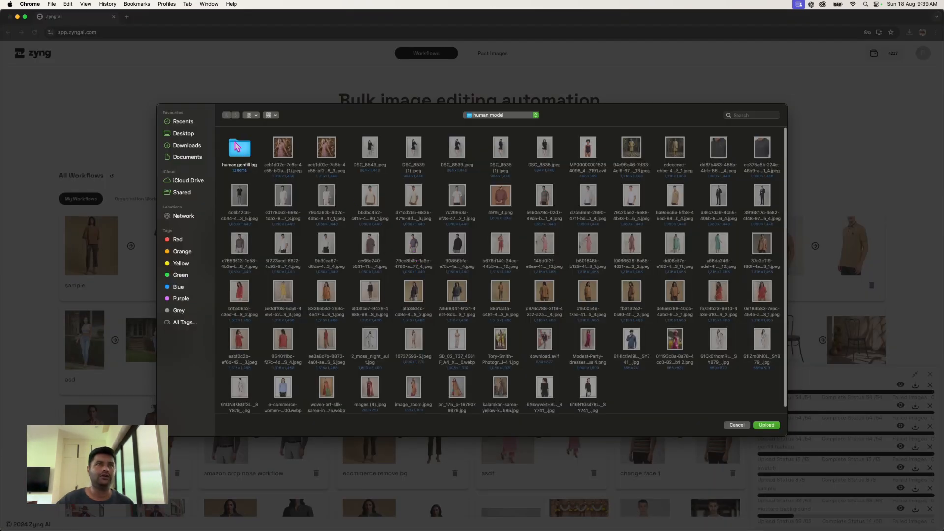
{"action": "left_click", "coordinate": [239, 148]}
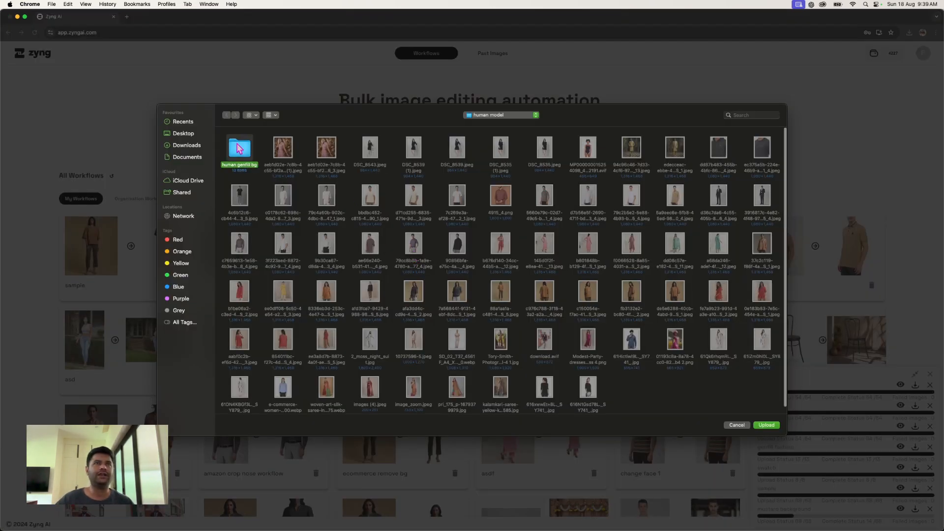
{"action": "left_click", "coordinate": [765, 427]}
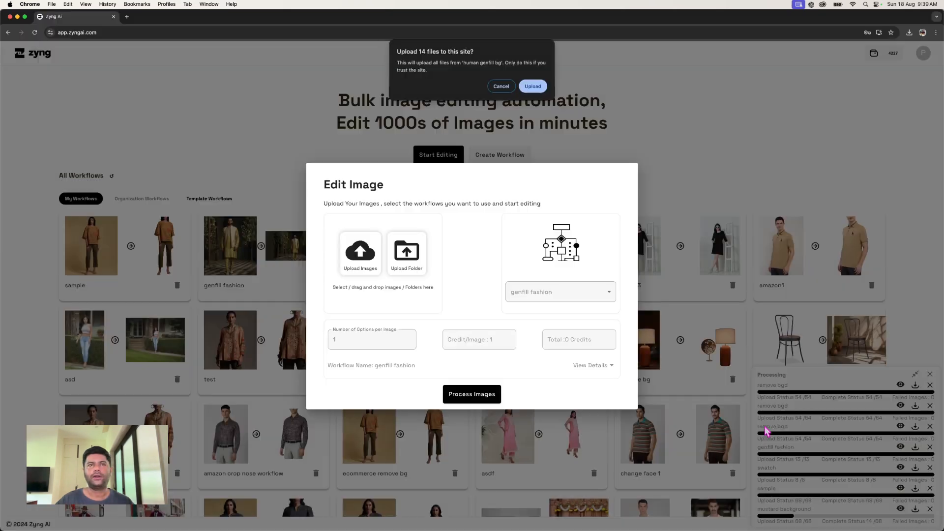
{"action": "left_click", "coordinate": [532, 87]}
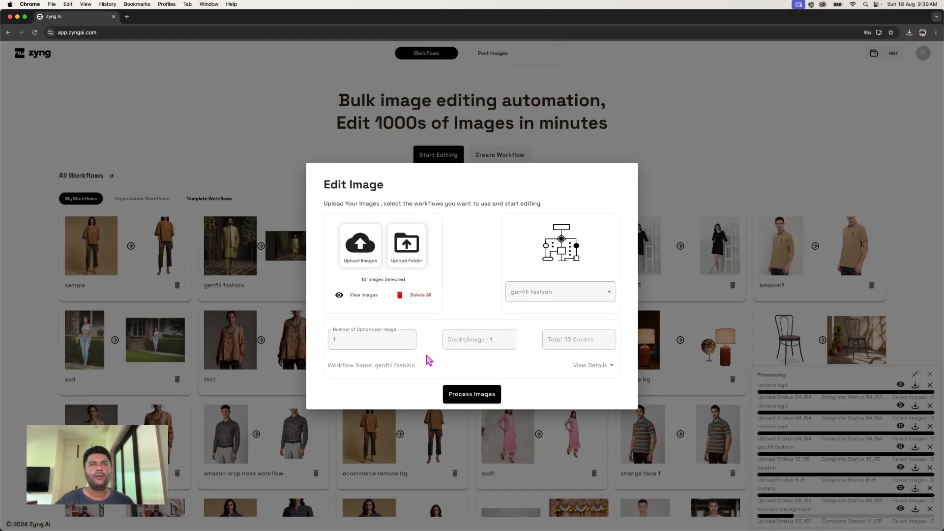
- Review the run's workflow steps and export settings, check the available workflows, and keep genfill fashion selected
{"action": "left_click", "coordinate": [601, 376]}
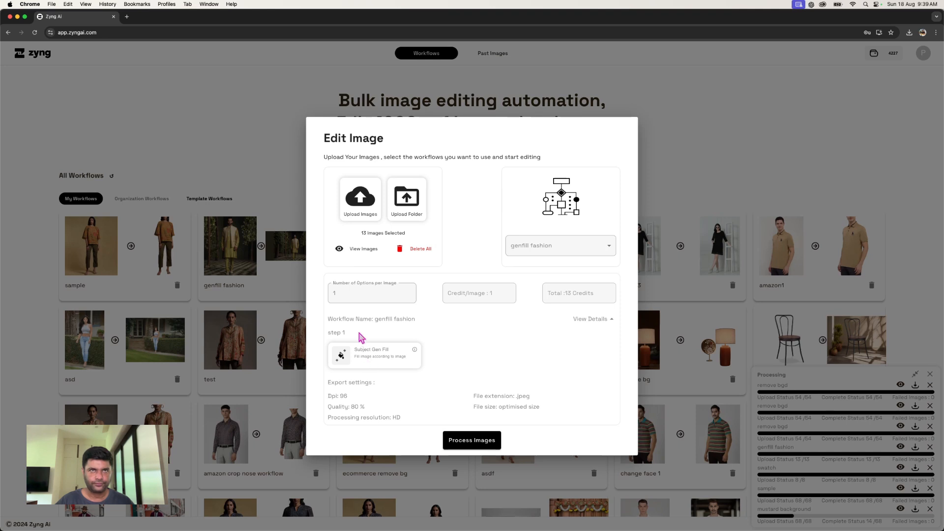
{"action": "mouse_move", "coordinate": [417, 353]}
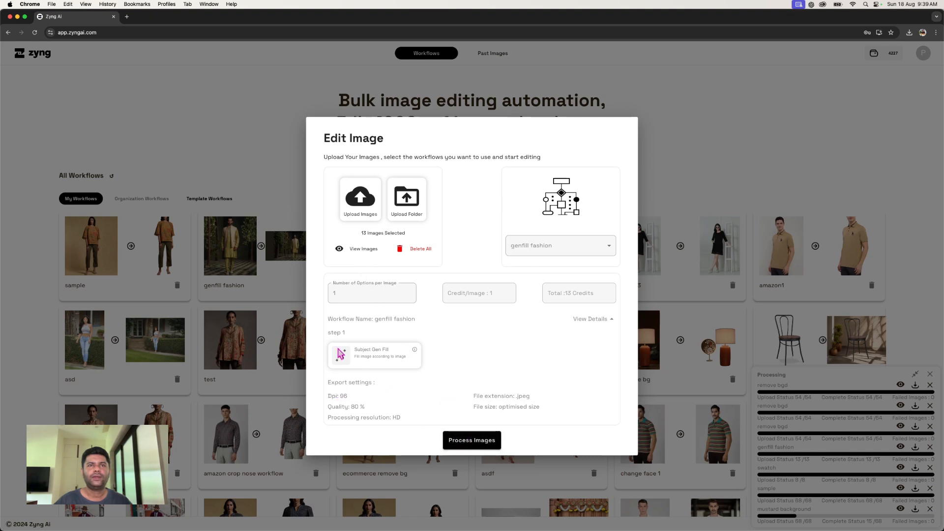
{"action": "left_click", "coordinate": [588, 319]}
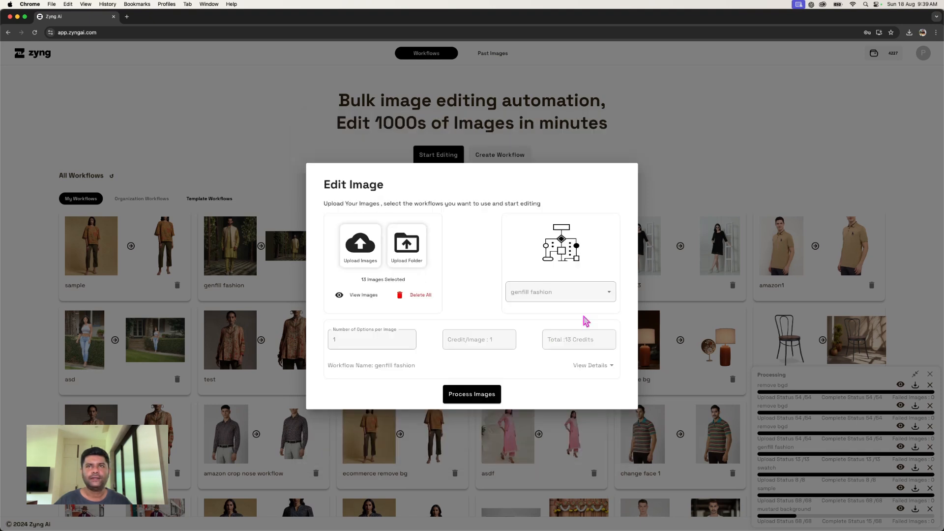
{"action": "left_click", "coordinate": [573, 297]}
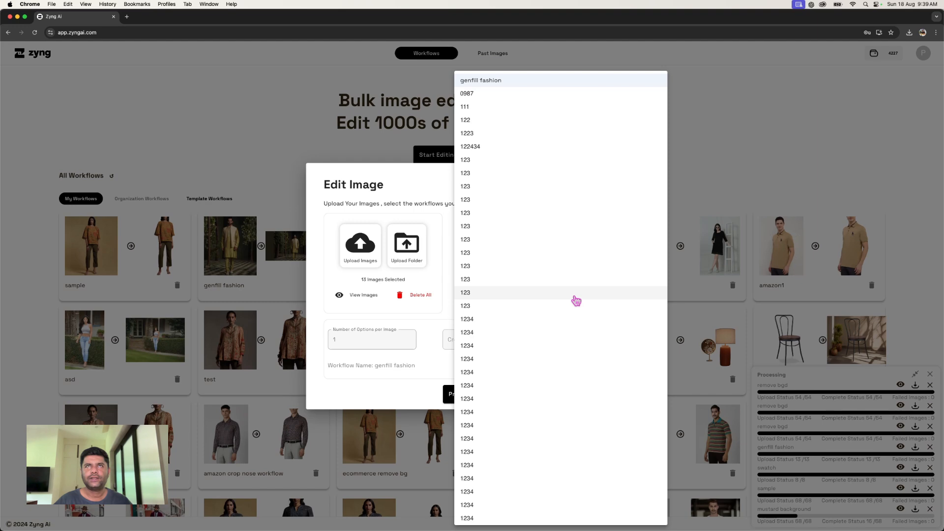
{"action": "left_click", "coordinate": [470, 81]}
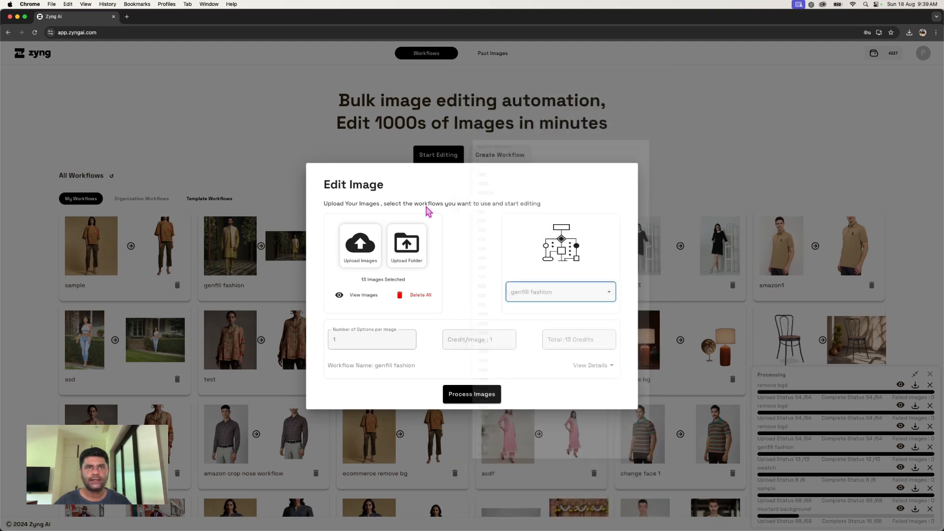
- Start processing the human genfill bg images with genfill fashion, open that workflow for editing and acknowledge the processing notice
{"action": "left_click", "coordinate": [472, 394]}
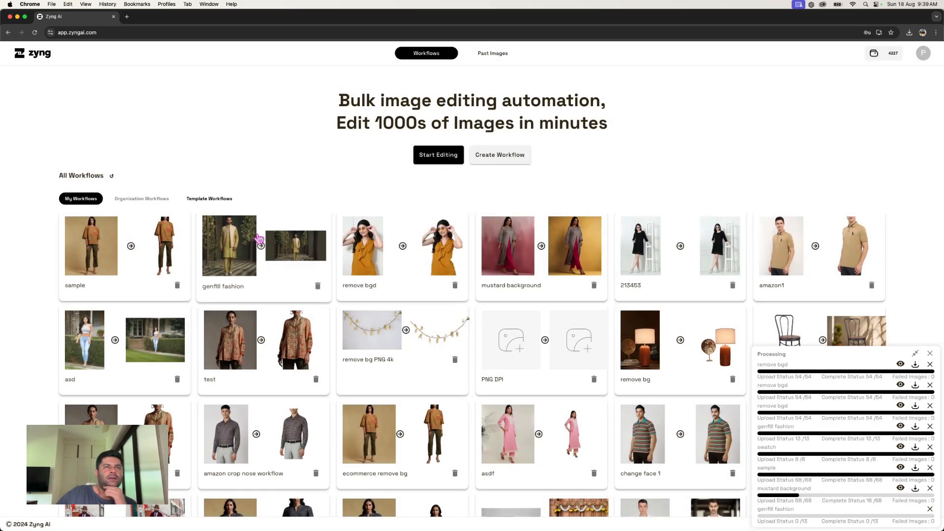
{"action": "left_click", "coordinate": [257, 240]}
{"action": "left_click", "coordinate": [424, 351]}
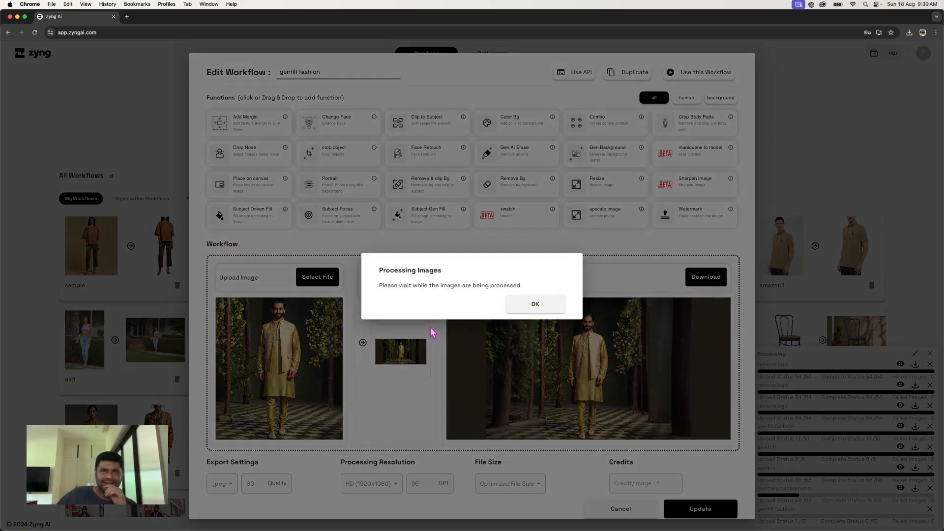
{"action": "left_click", "coordinate": [541, 302]}
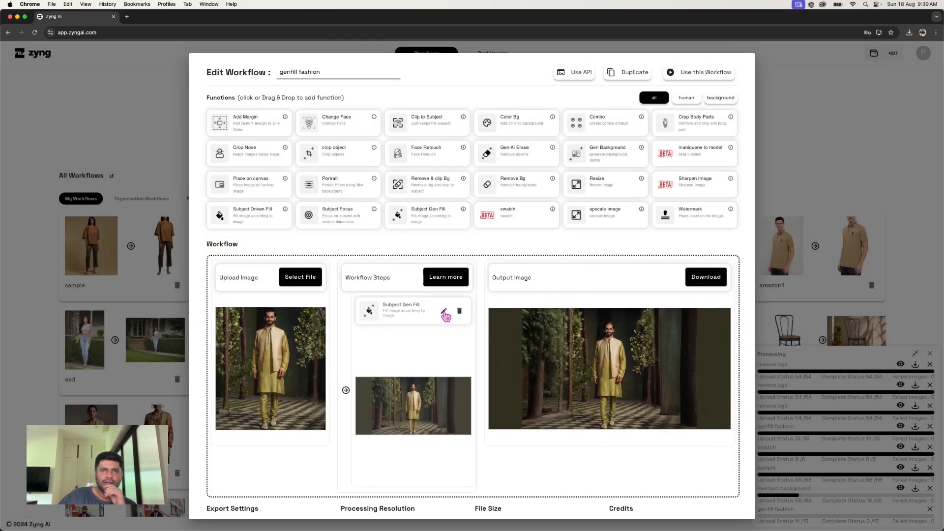
- Increase the output height in the Subject Gen Fill step's parameters and save the change
{"action": "left_click", "coordinate": [442, 317]}
{"action": "left_click", "coordinate": [406, 212]}
{"action": "left_click", "coordinate": [504, 209]}
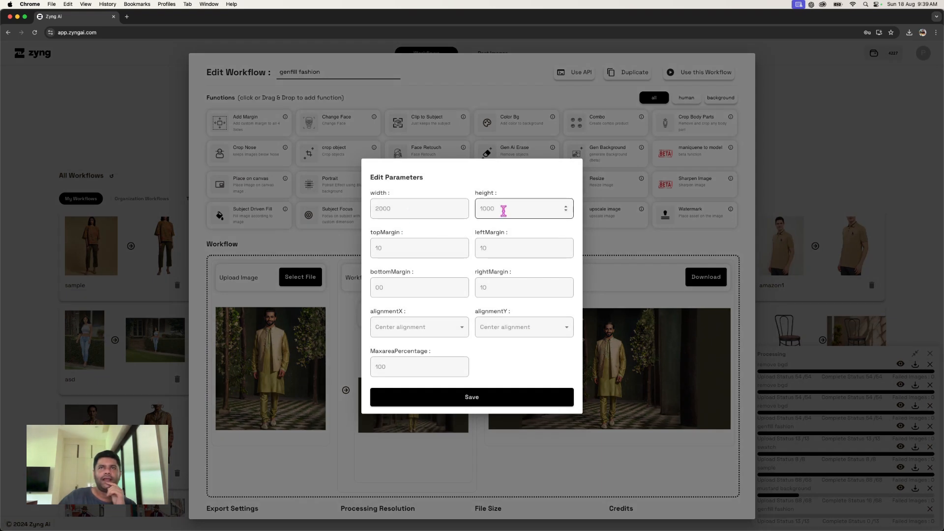
{"action": "left_click", "coordinate": [484, 208]}
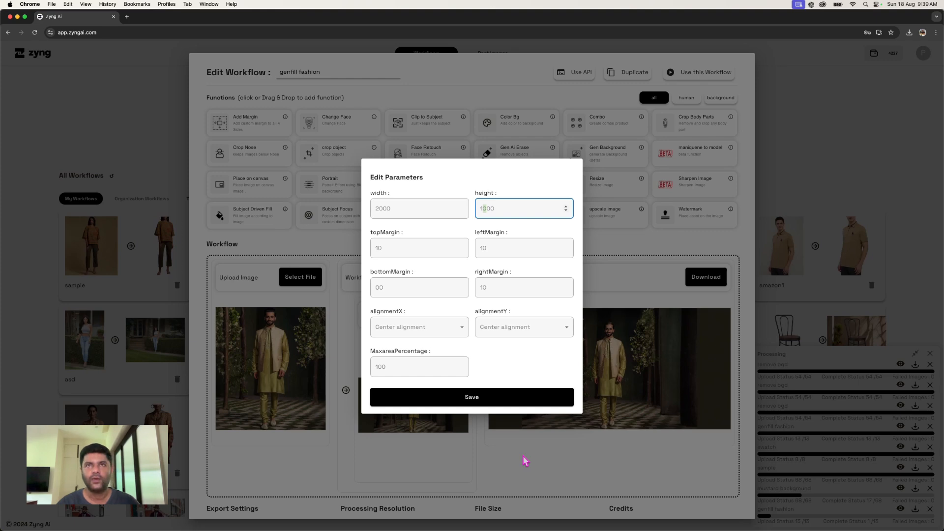
{"action": "left_click", "coordinate": [460, 408]}
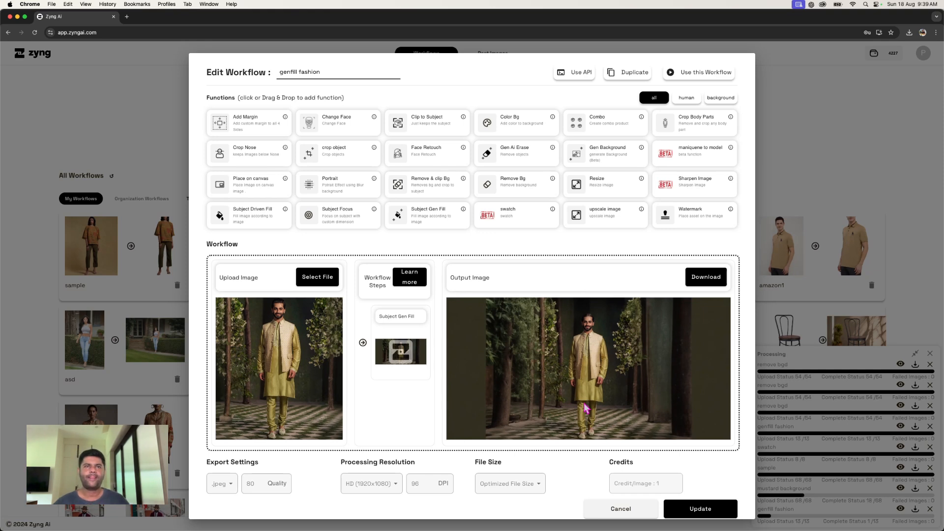
- Examine the Subject Gen Fill preview and compare the regenerated output image with the uploaded original
{"action": "mouse_move", "coordinate": [442, 392]}
{"action": "scroll", "coordinate": [439, 391], "scroll_direction": "up", "scroll_amount": 5}
{"action": "scroll", "coordinate": [438, 392], "scroll_direction": "down", "scroll_amount": 1}
{"action": "scroll", "coordinate": [437, 393], "scroll_direction": "down", "scroll_amount": 5}
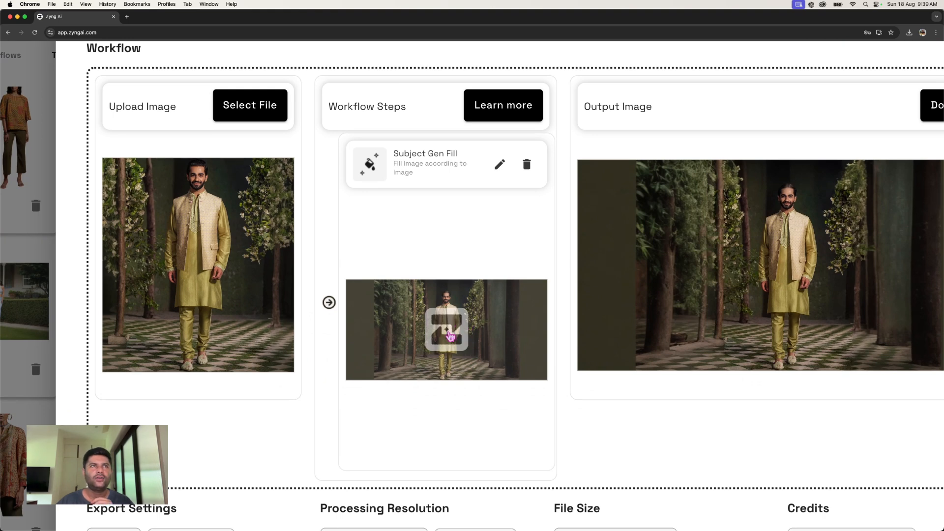
{"action": "left_click", "coordinate": [450, 336]}
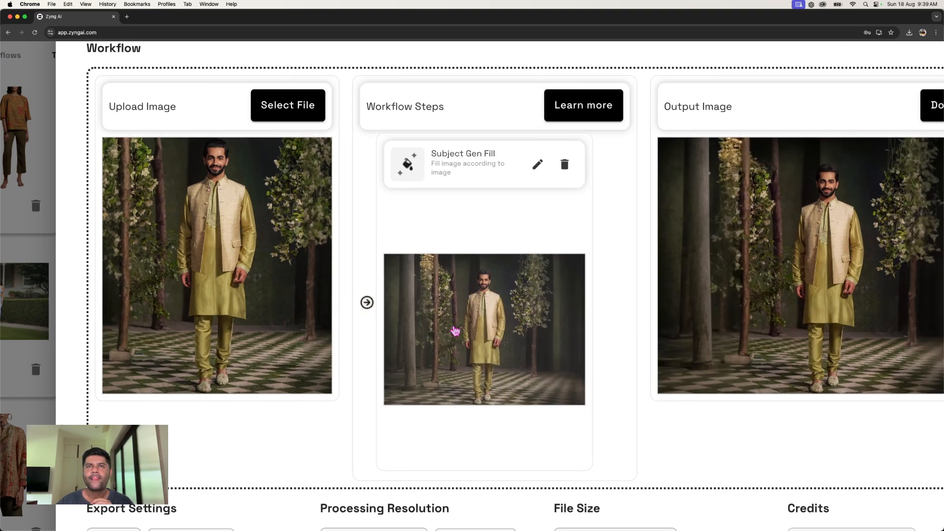
{"action": "scroll", "coordinate": [465, 317], "scroll_direction": "right", "scroll_amount": 1}
{"action": "scroll", "coordinate": [467, 323], "scroll_direction": "down", "scroll_amount": 5}
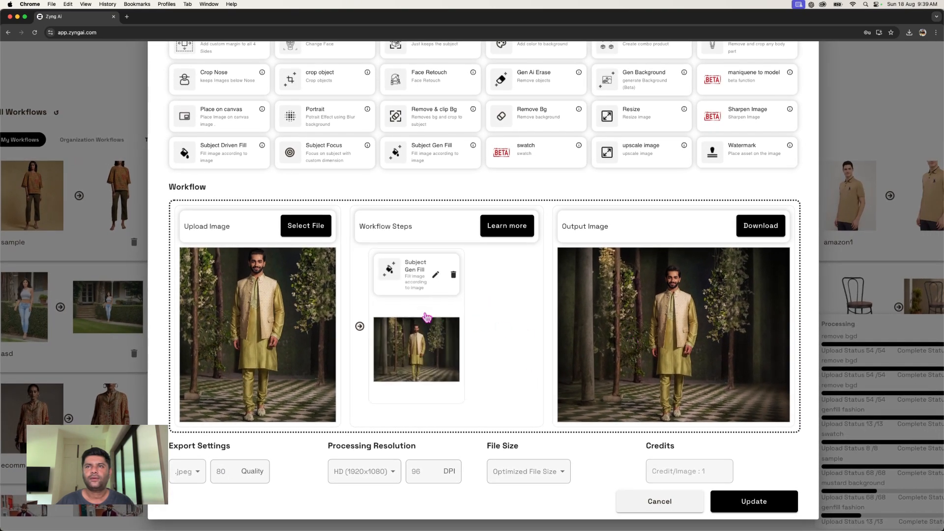
{"action": "scroll", "coordinate": [762, 382], "scroll_direction": "down", "scroll_amount": 3}
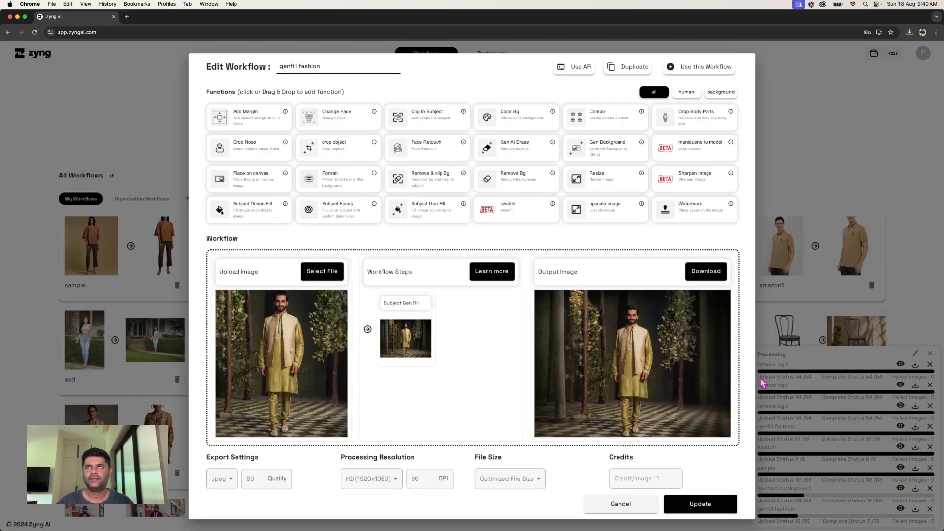
- Use the edited genfill fashion workflow to process the selected images again and acknowledge the processing notice
{"action": "left_click", "coordinate": [727, 77]}
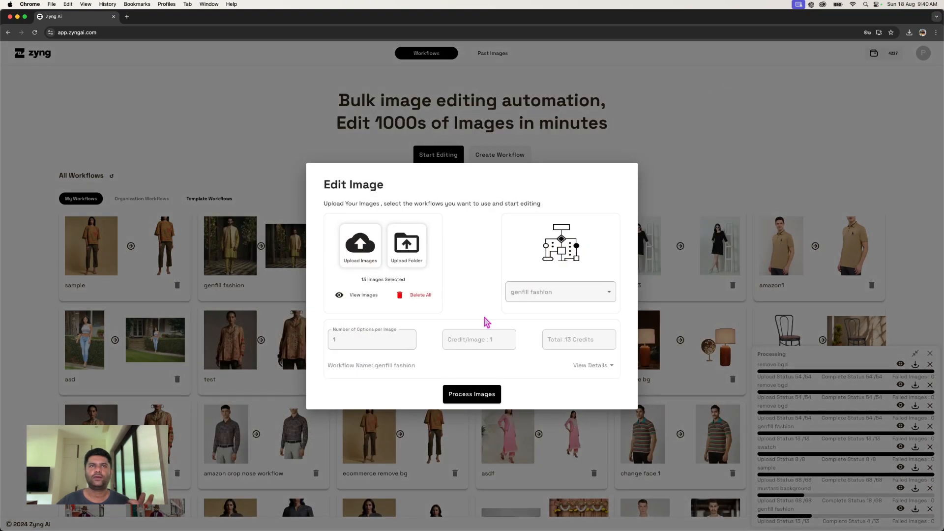
{"action": "left_click", "coordinate": [469, 397]}
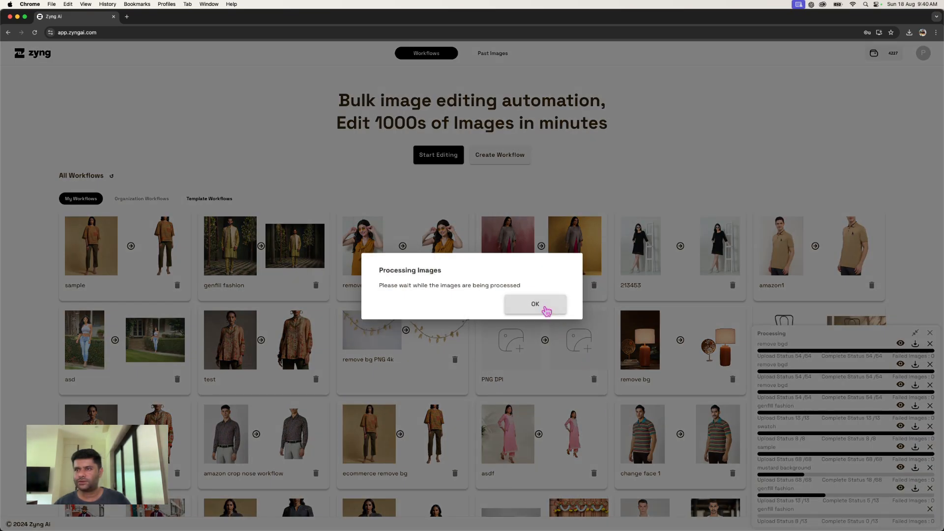
{"action": "left_click", "coordinate": [541, 305]}
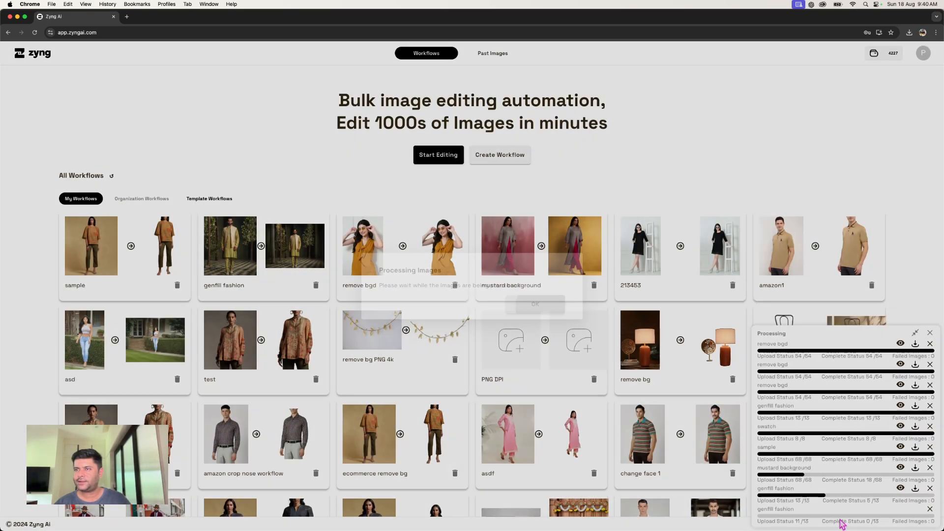
- Open the mustard background run's results and look through all of its output images
{"action": "left_click", "coordinate": [901, 468]}
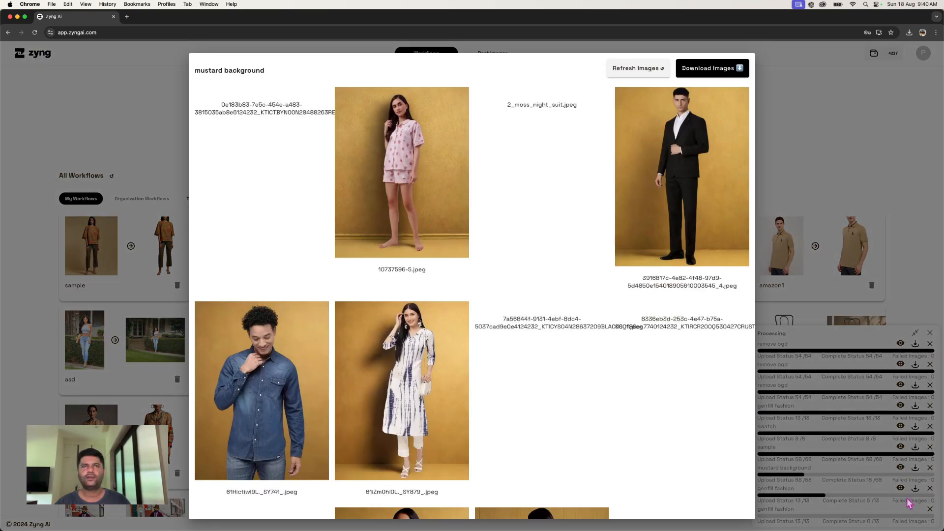
{"action": "scroll", "coordinate": [604, 239], "scroll_direction": "down", "scroll_amount": 10}
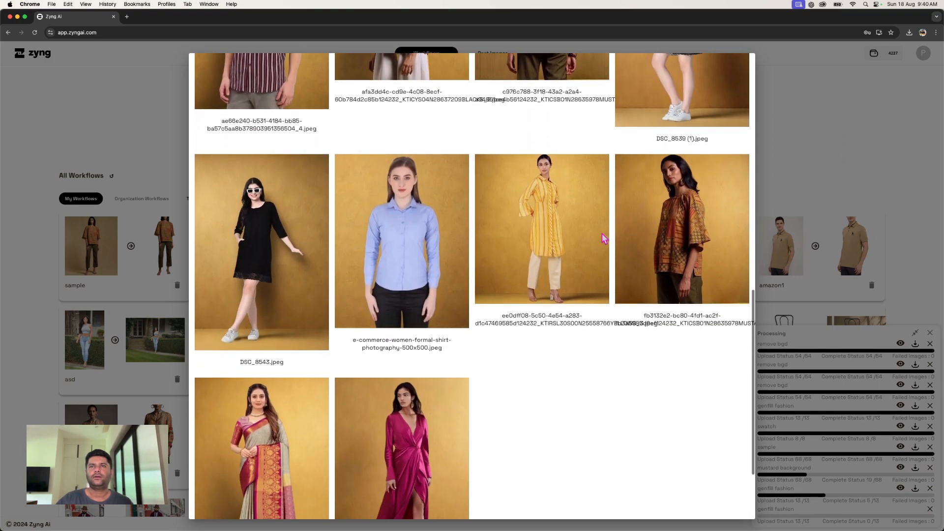
{"action": "scroll", "coordinate": [604, 238], "scroll_direction": "down", "scroll_amount": 2}
{"action": "scroll", "coordinate": [605, 239], "scroll_direction": "down", "scroll_amount": 2}
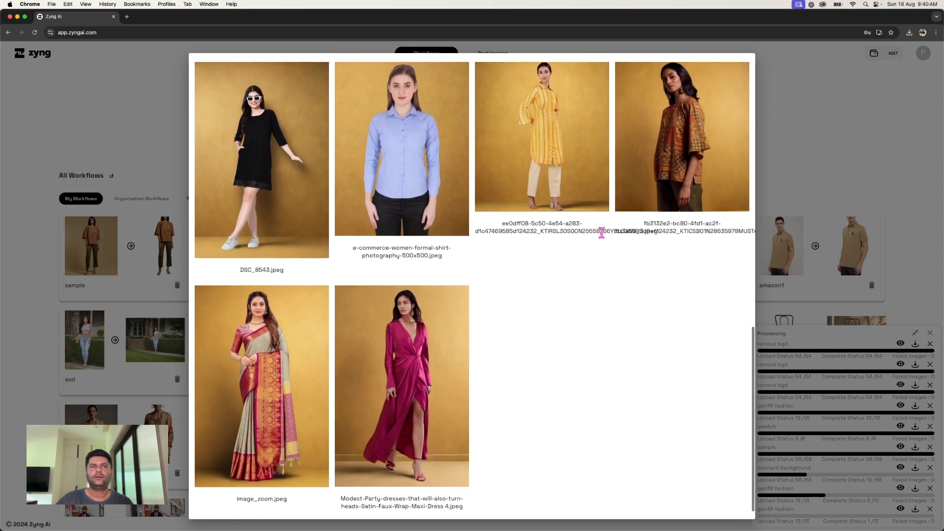
{"action": "scroll", "coordinate": [605, 238], "scroll_direction": "up", "scroll_amount": 15}
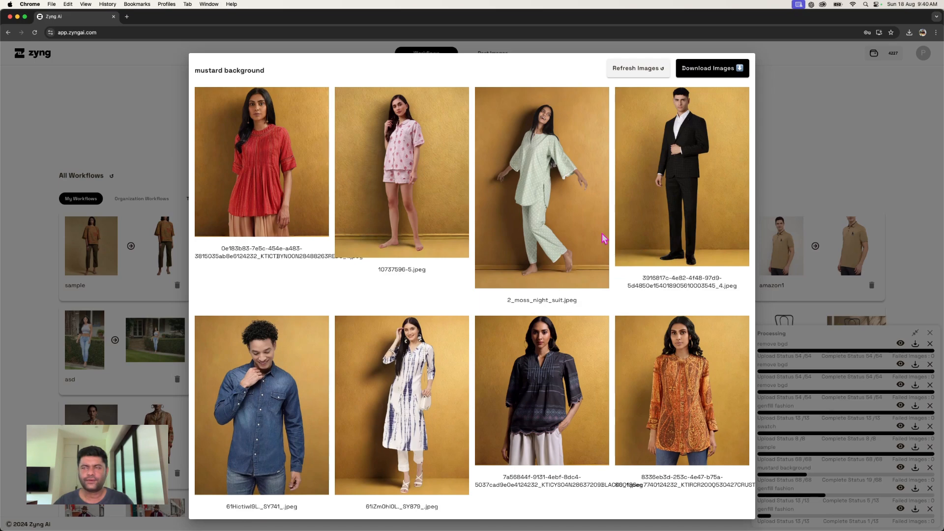
{"action": "scroll", "coordinate": [604, 239], "scroll_direction": "down", "scroll_amount": 6}
{"action": "scroll", "coordinate": [512, 322], "scroll_direction": "up", "scroll_amount": 1}
{"action": "scroll", "coordinate": [536, 303], "scroll_direction": "up", "scroll_amount": 5}
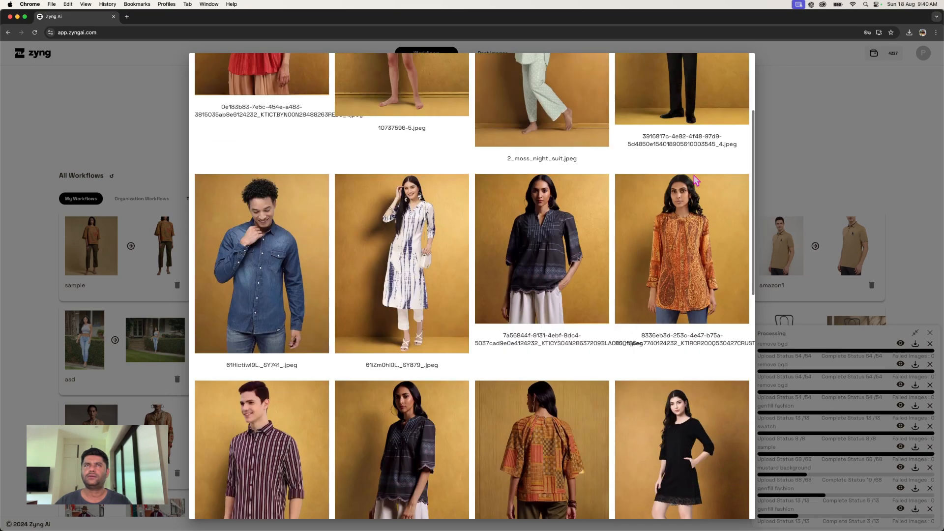
{"action": "scroll", "coordinate": [277, 129], "scroll_direction": "down", "scroll_amount": 10}
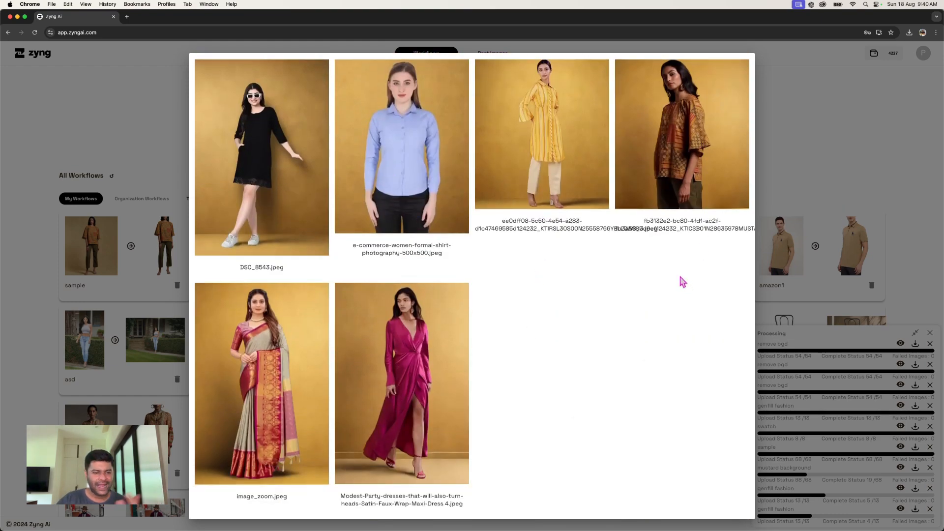
{"action": "scroll", "coordinate": [669, 272], "scroll_direction": "up", "scroll_amount": 10}
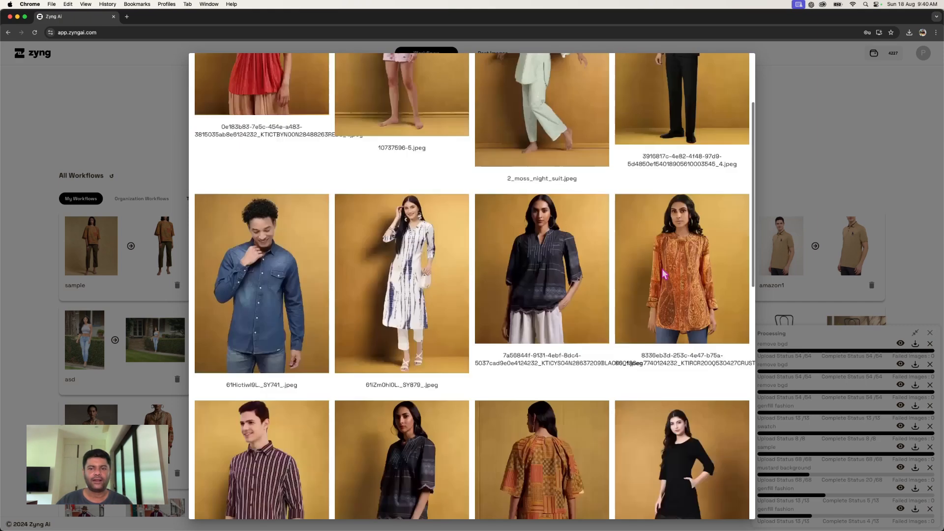
- Refresh the mustard background results, check the newly completed images and close the results
{"action": "left_click", "coordinate": [642, 71]}
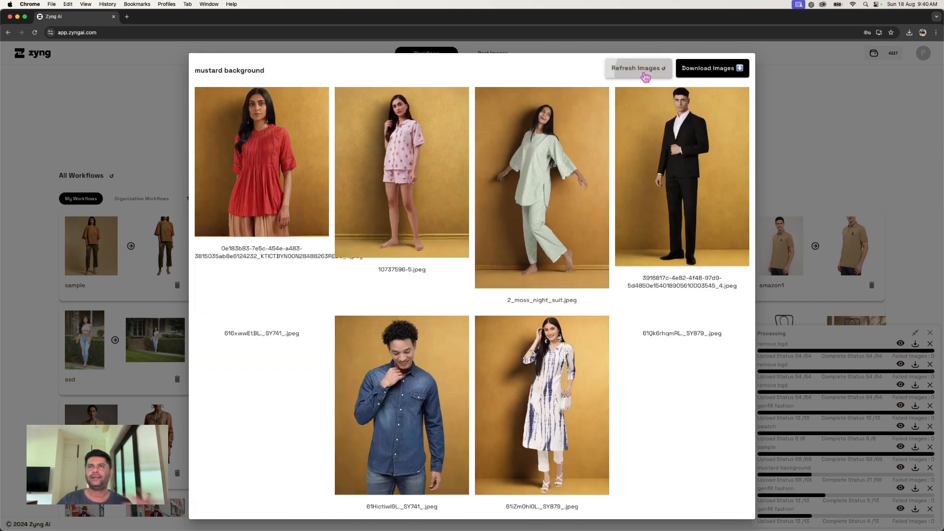
{"action": "scroll", "coordinate": [638, 255], "scroll_direction": "down", "scroll_amount": 5}
{"action": "scroll", "coordinate": [638, 254], "scroll_direction": "up", "scroll_amount": 5}
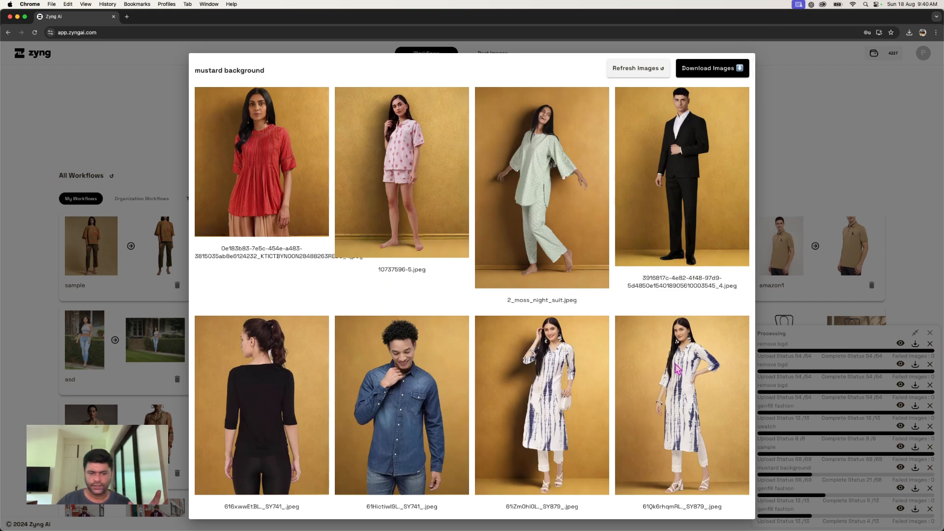
{"action": "scroll", "coordinate": [710, 416], "scroll_direction": "down", "scroll_amount": 10}
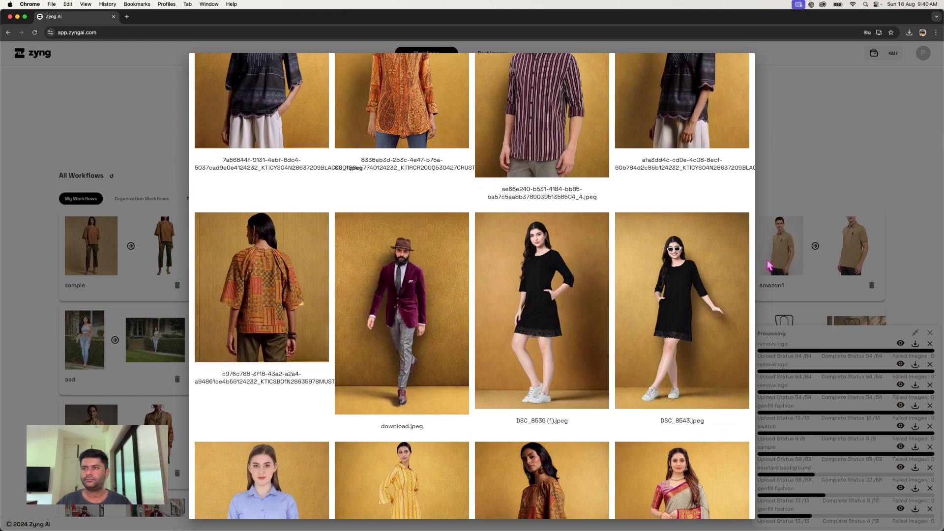
{"action": "left_click", "coordinate": [839, 193]}
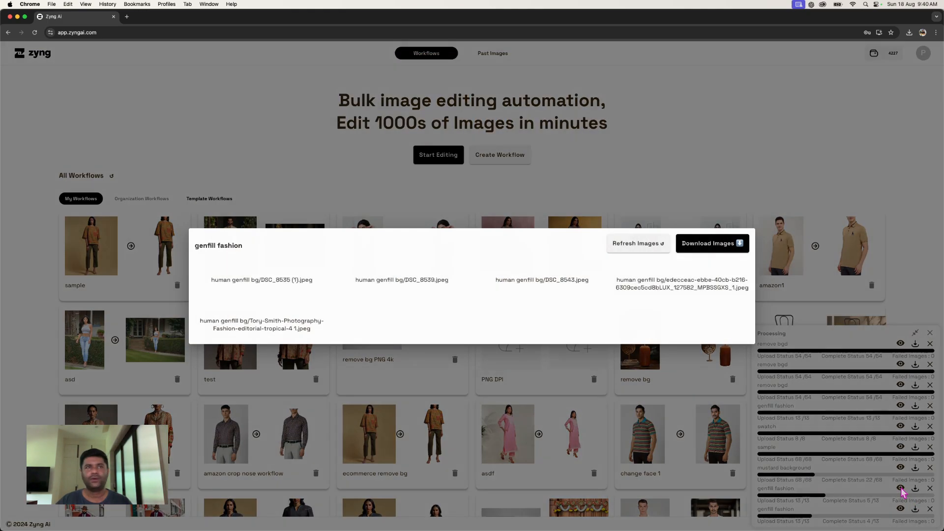
- Inspect the first genfill fashion run's output images up close, checking the extended backgrounds, and close the results
{"action": "left_click", "coordinate": [901, 488]}
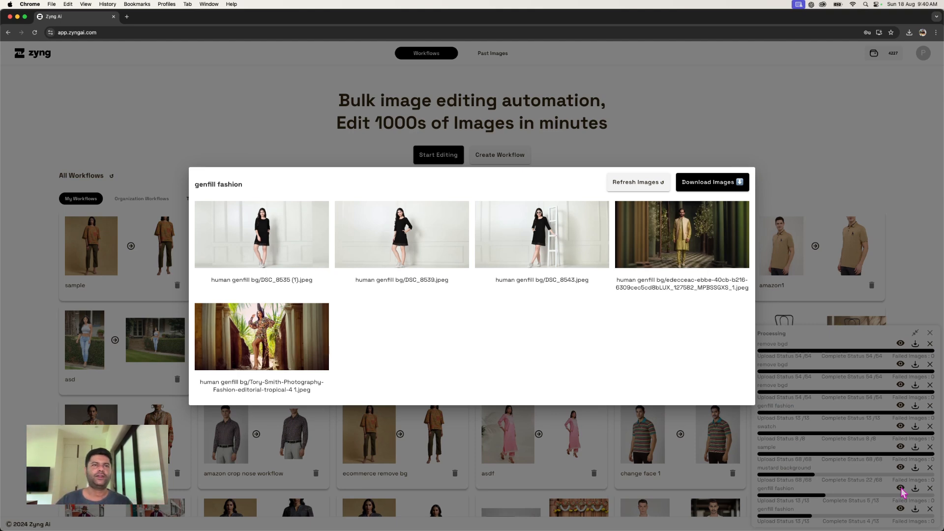
{"action": "scroll", "coordinate": [264, 355], "scroll_direction": "up", "scroll_amount": 5}
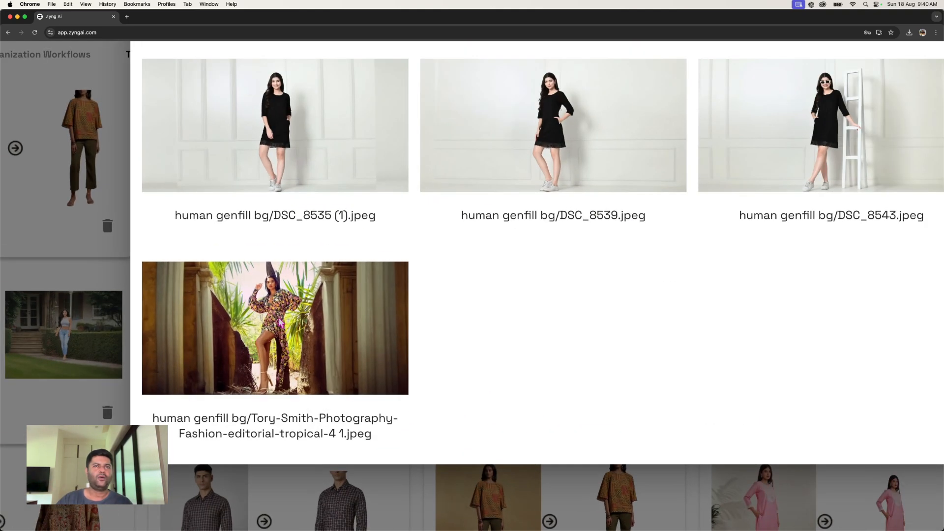
{"action": "scroll", "coordinate": [284, 321], "scroll_direction": "up", "scroll_amount": 2}
{"action": "scroll", "coordinate": [285, 324], "scroll_direction": "down", "scroll_amount": 2}
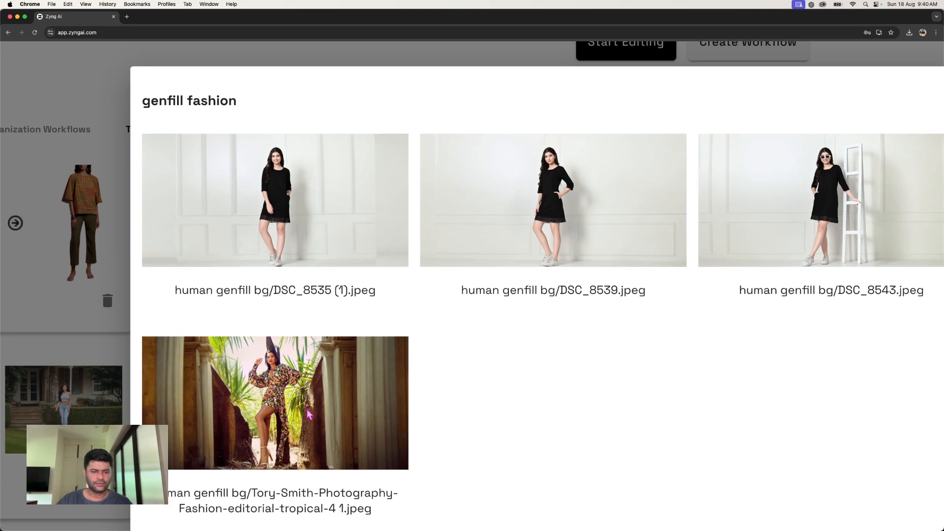
{"action": "scroll", "coordinate": [309, 414], "scroll_direction": "right", "scroll_amount": 4}
{"action": "scroll", "coordinate": [309, 414], "scroll_direction": "right", "scroll_amount": 8}
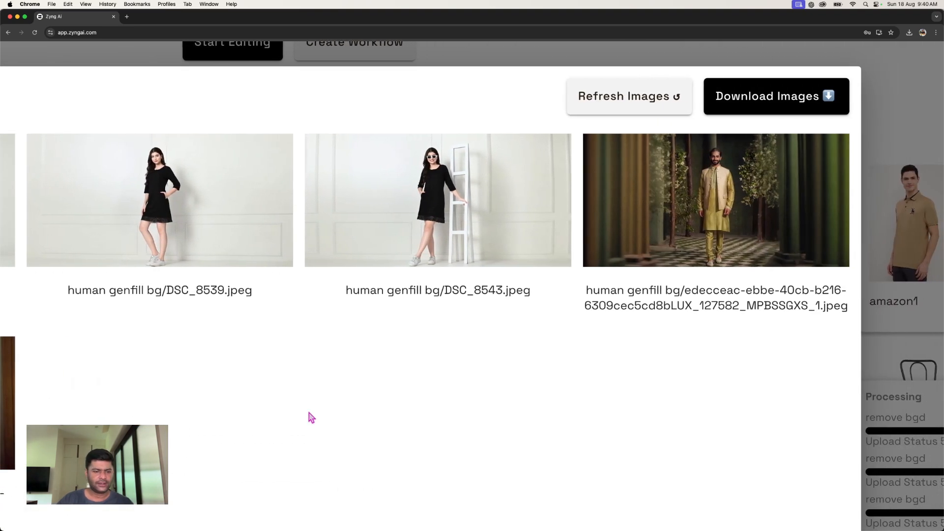
{"action": "scroll", "coordinate": [312, 418], "scroll_direction": "down", "scroll_amount": 5}
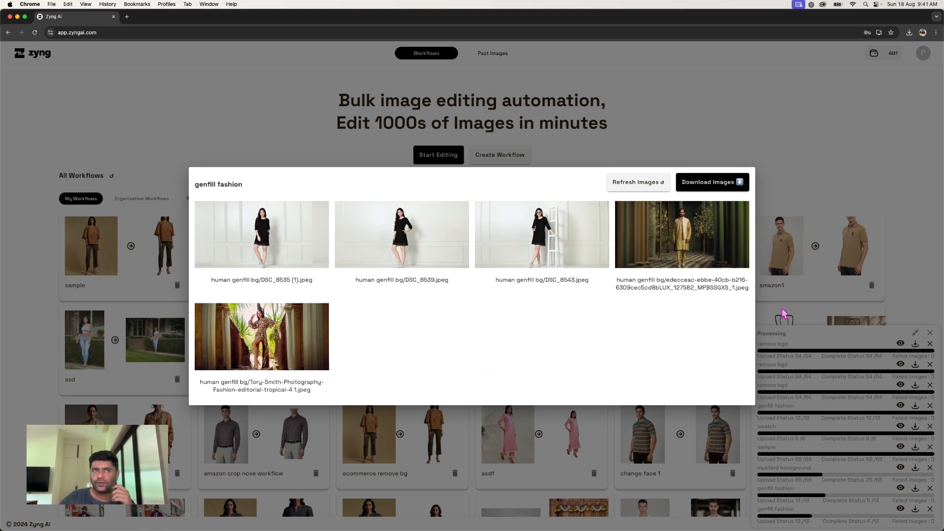
{"action": "left_click", "coordinate": [238, 115]}
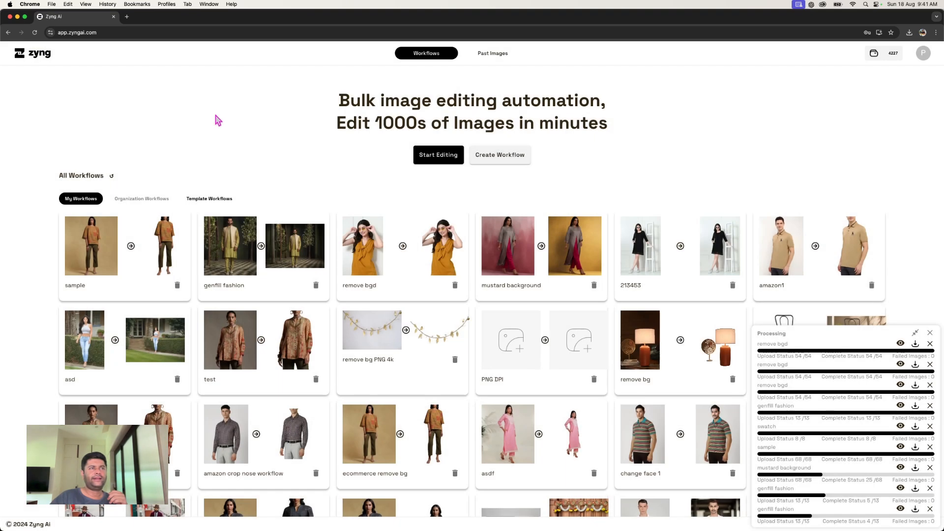
- Review the sample workflow's steps, look through its completed run's output images and close the results
{"action": "left_click", "coordinate": [164, 251]}
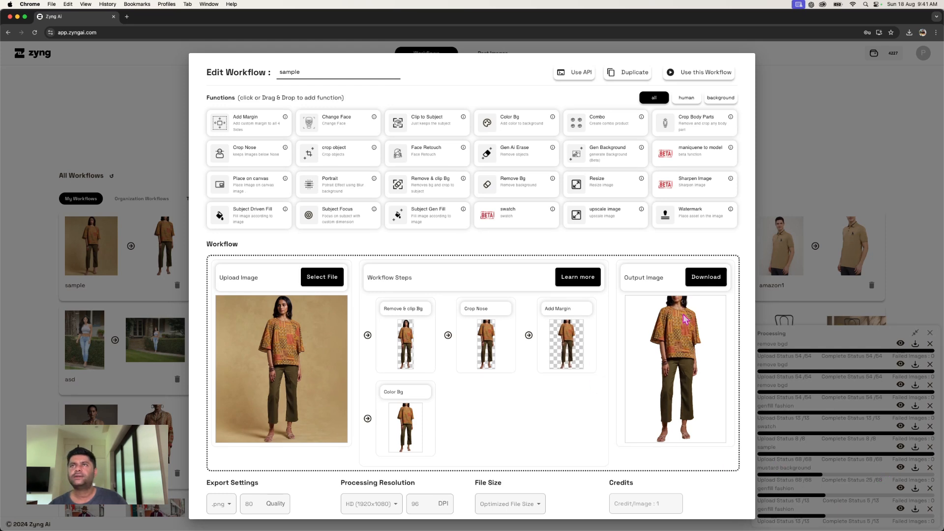
{"action": "left_click", "coordinate": [839, 123]}
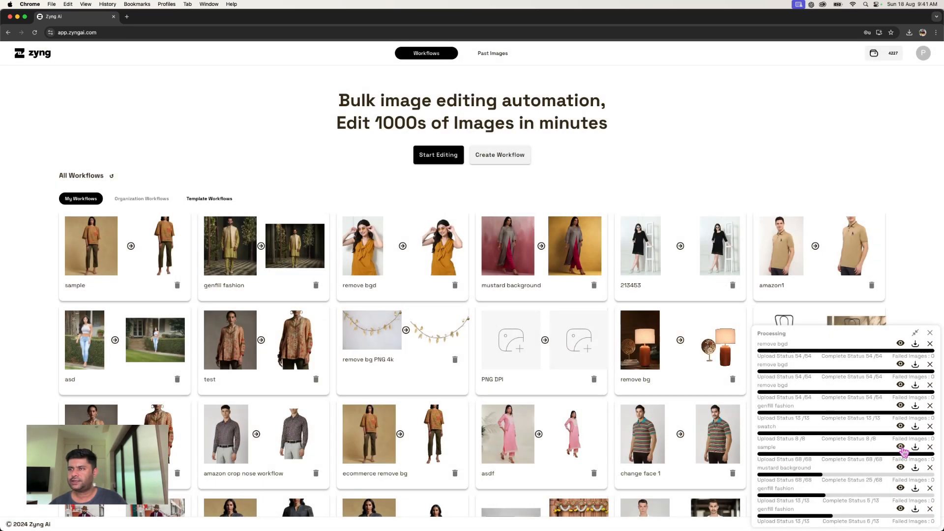
{"action": "left_click", "coordinate": [900, 447]}
{"action": "scroll", "coordinate": [525, 308], "scroll_direction": "down", "scroll_amount": 15}
{"action": "scroll", "coordinate": [528, 308], "scroll_direction": "up", "scroll_amount": 3}
{"action": "scroll", "coordinate": [525, 308], "scroll_direction": "down", "scroll_amount": 15}
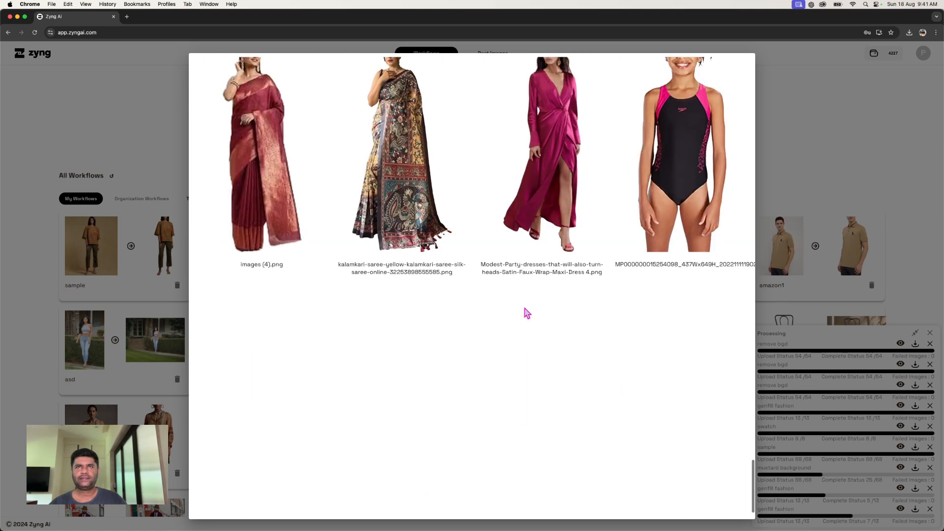
{"action": "scroll", "coordinate": [525, 310], "scroll_direction": "up", "scroll_amount": 1}
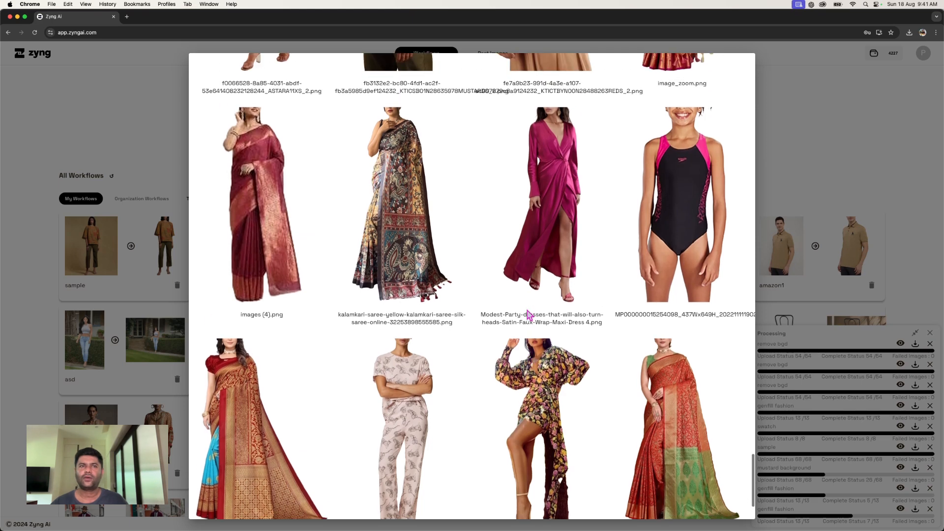
{"action": "scroll", "coordinate": [525, 311], "scroll_direction": "down", "scroll_amount": 1}
{"action": "left_click", "coordinate": [839, 120]}
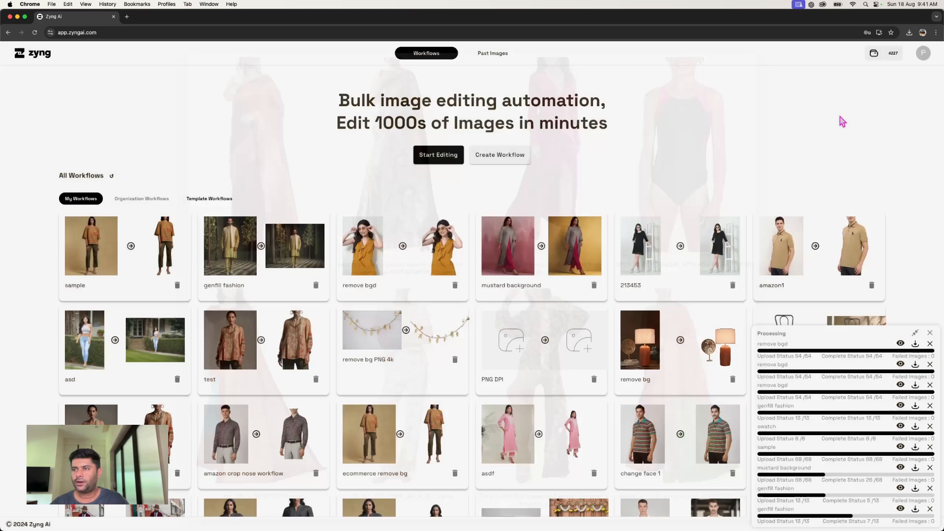
- Look through the mustard background run's latest output images and close the results
{"action": "left_click", "coordinate": [900, 468]}
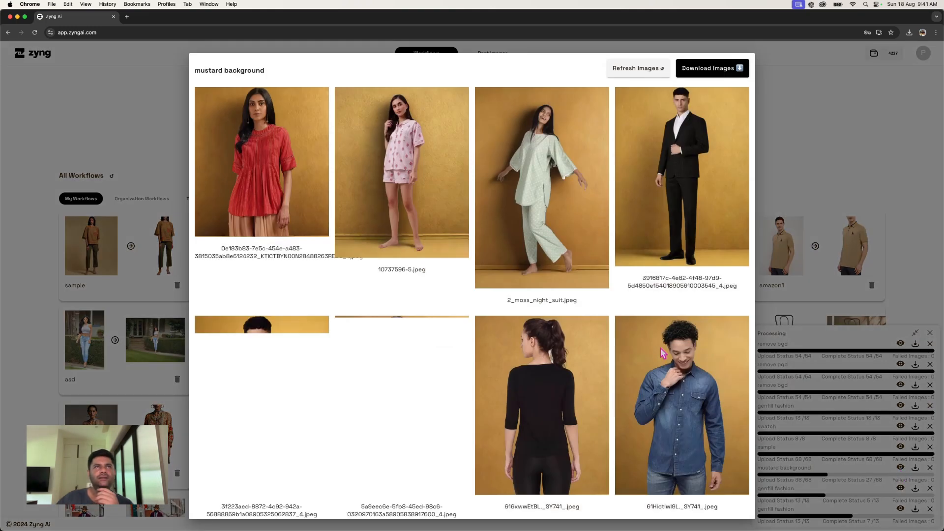
{"action": "scroll", "coordinate": [665, 352], "scroll_direction": "down", "scroll_amount": 10}
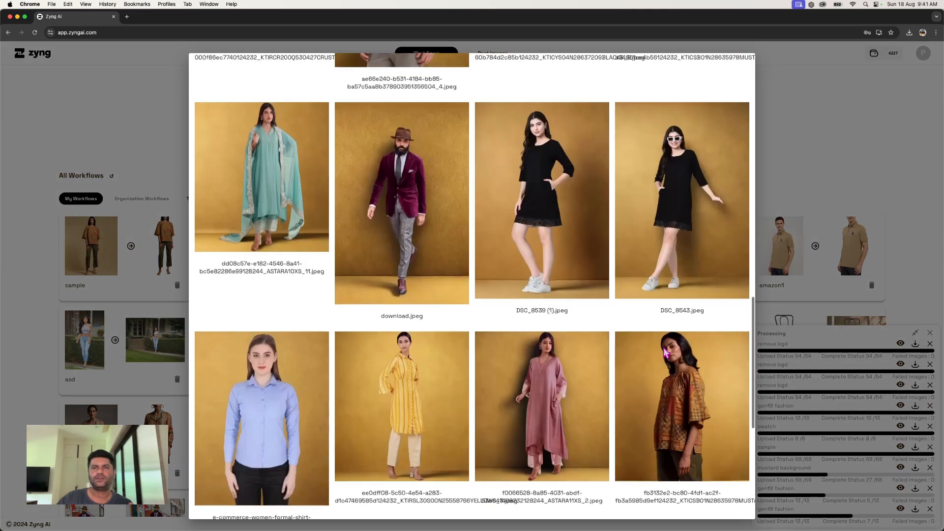
{"action": "left_click", "coordinate": [849, 216]}
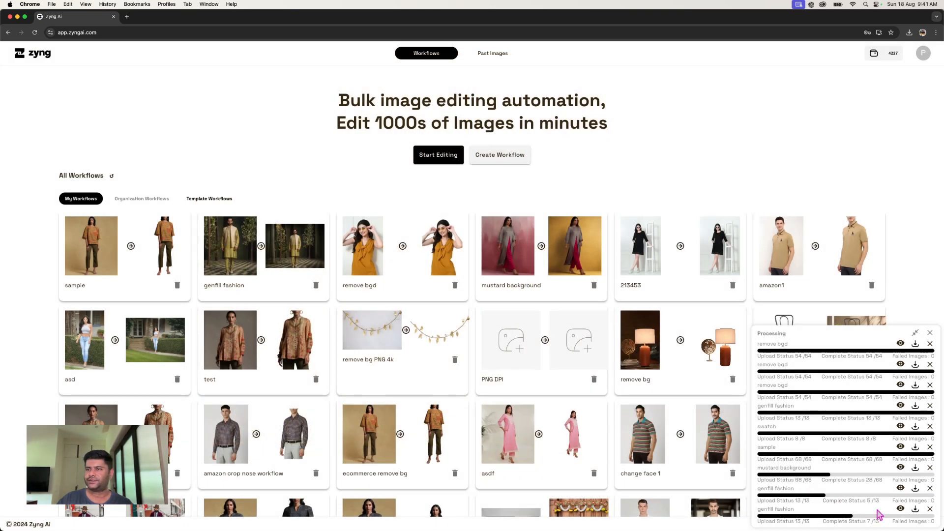
- Check the output images of the two latest genfill fashion runs, refresh them for newly completed images and close the results
{"action": "left_click", "coordinate": [900, 488]}
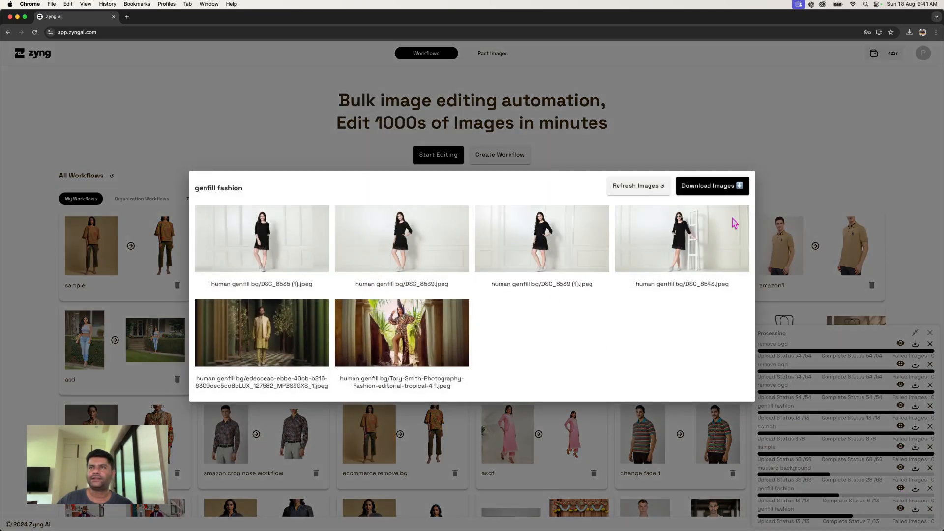
{"action": "left_click", "coordinate": [841, 309]}
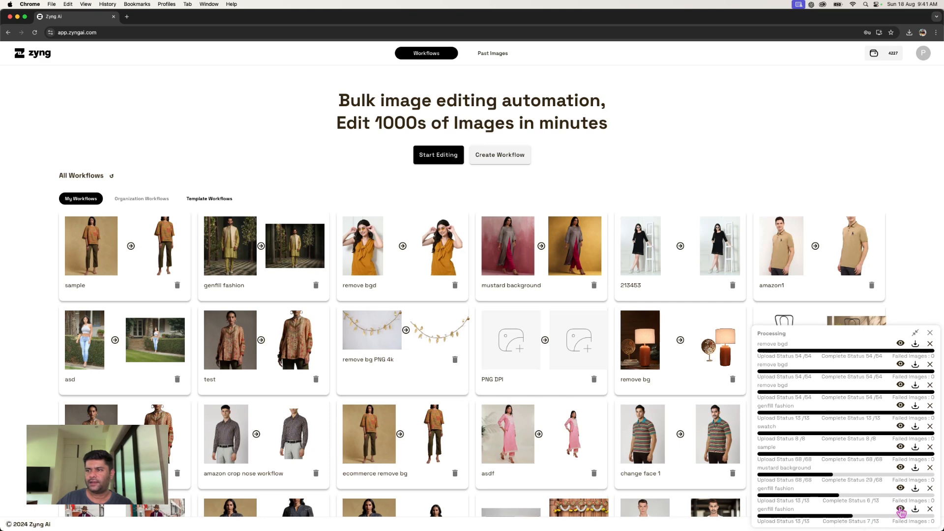
{"action": "left_click", "coordinate": [900, 509]}
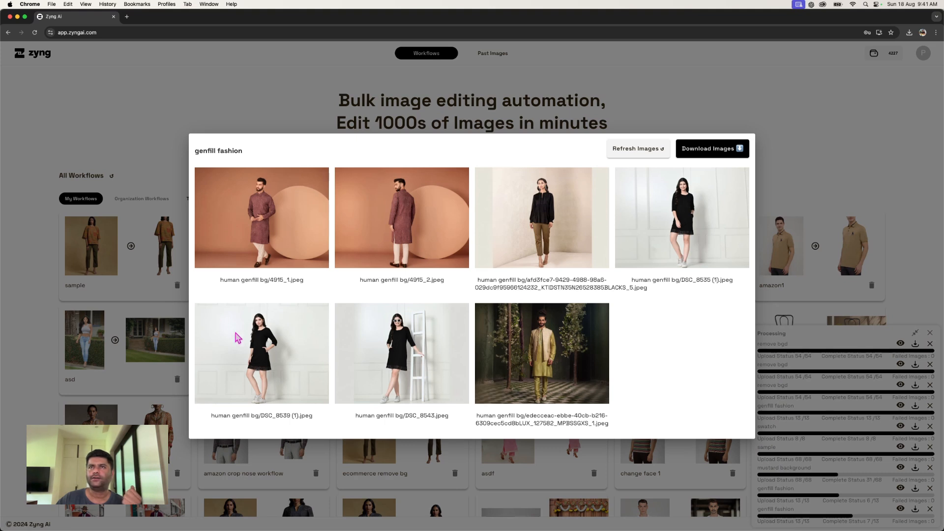
{"action": "left_click", "coordinate": [646, 150]}
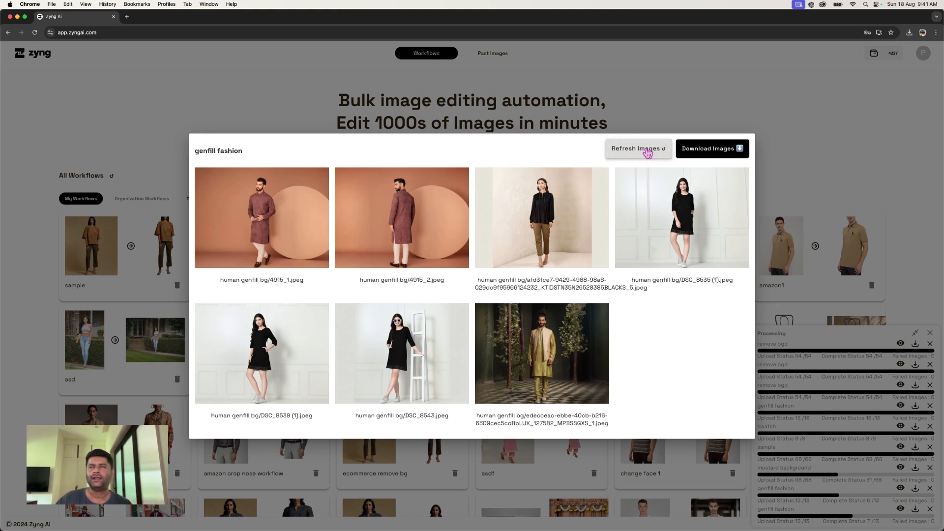
{"action": "left_click", "coordinate": [860, 164]}
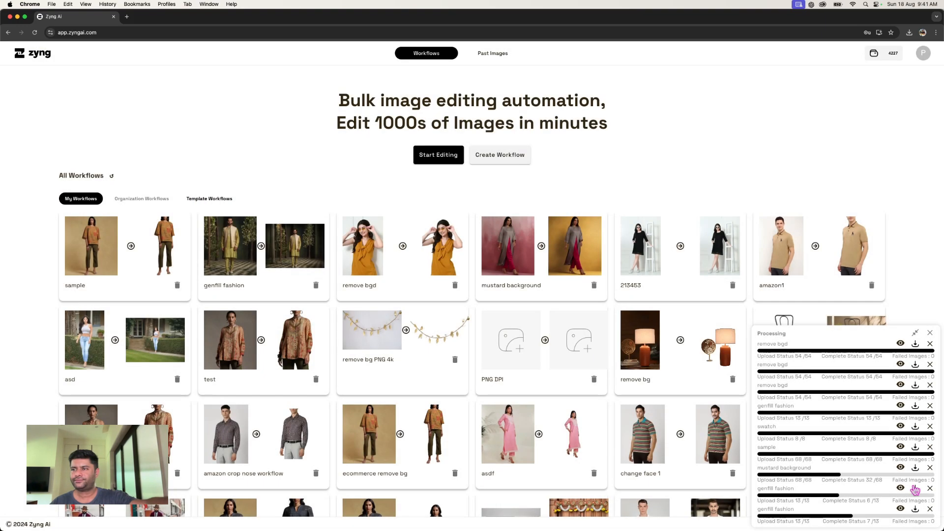
{"action": "left_click", "coordinate": [901, 489]}
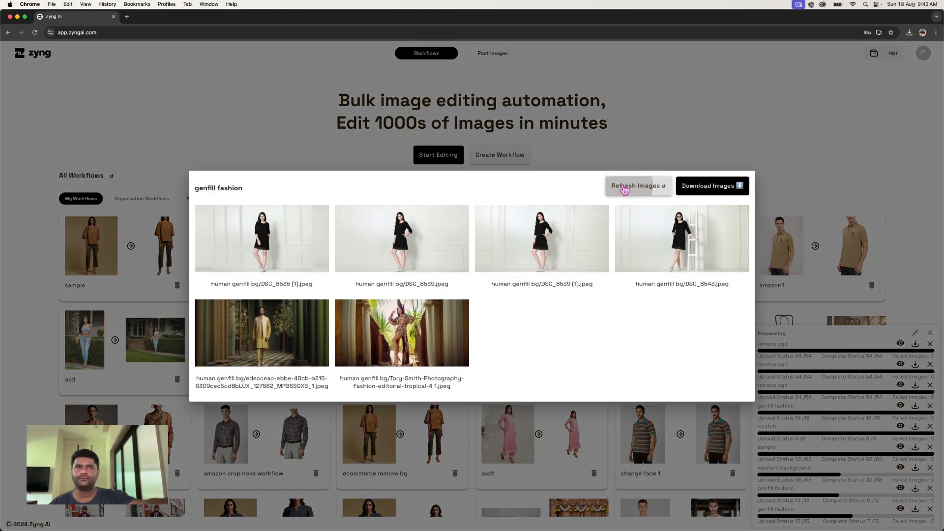
{"action": "left_click", "coordinate": [810, 336]}
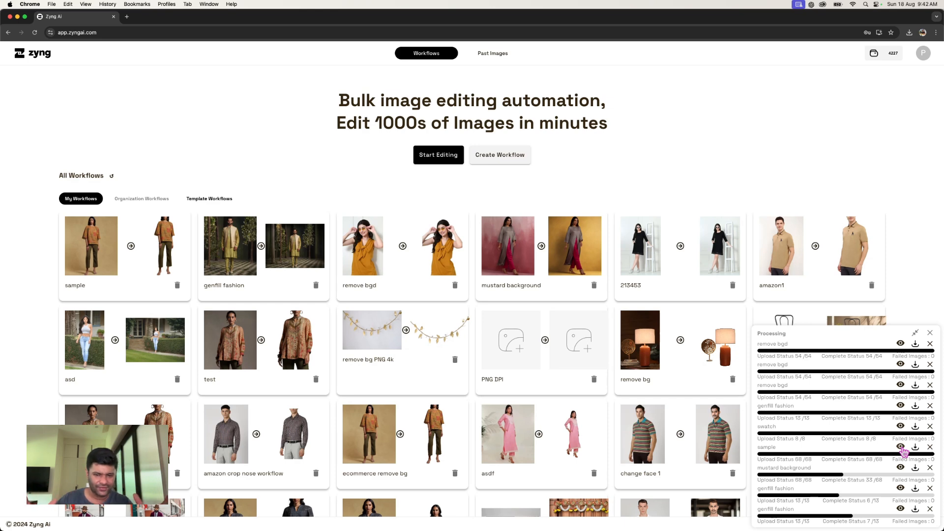
- Browse the saved workflows, examine the editing functions available for a new workflow up close, and leave without creating one
{"action": "scroll", "coordinate": [743, 269], "scroll_direction": "down", "scroll_amount": 5}
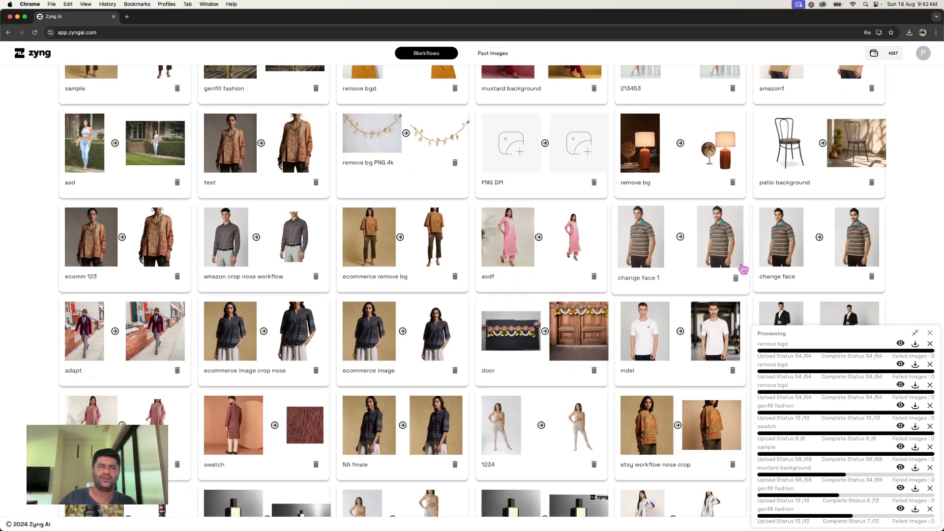
{"action": "scroll", "coordinate": [743, 268], "scroll_direction": "up", "scroll_amount": 10}
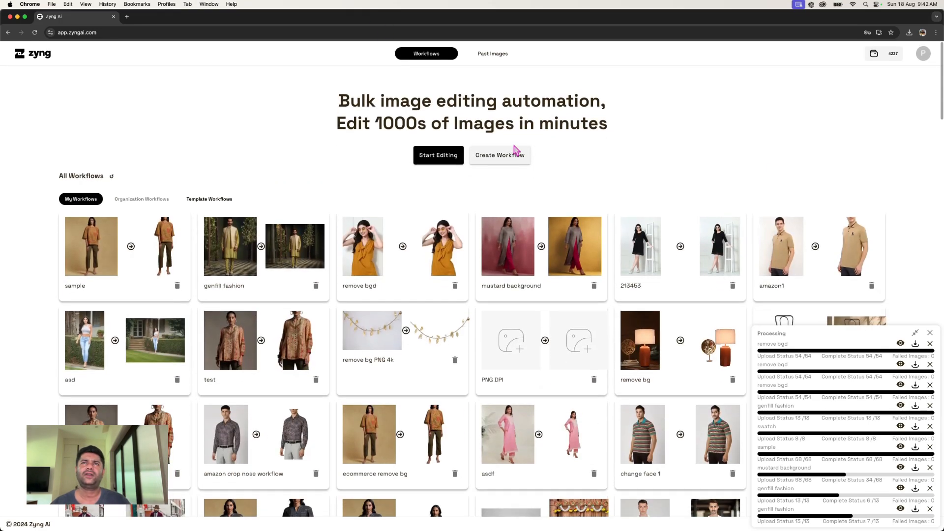
{"action": "left_click", "coordinate": [500, 154]}
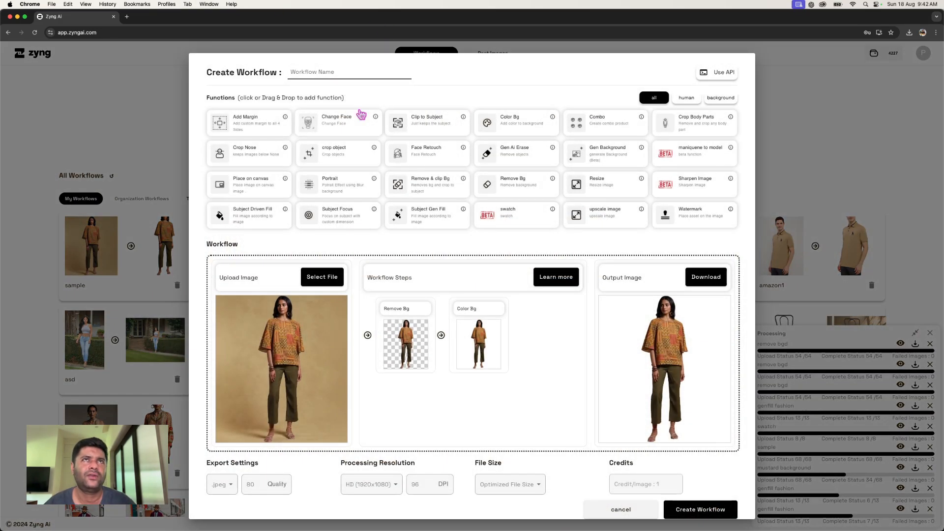
{"action": "scroll", "coordinate": [358, 117], "scroll_direction": "up", "scroll_amount": 5}
{"action": "scroll", "coordinate": [316, 116], "scroll_direction": "up", "scroll_amount": 1}
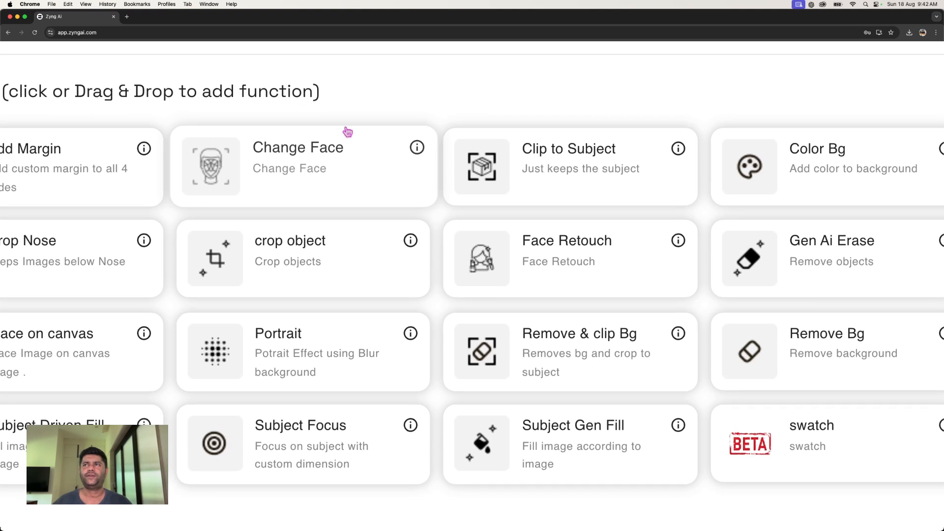
{"action": "scroll", "coordinate": [468, 204], "scroll_direction": "right", "scroll_amount": 6}
{"action": "scroll", "coordinate": [466, 209], "scroll_direction": "right", "scroll_amount": 1}
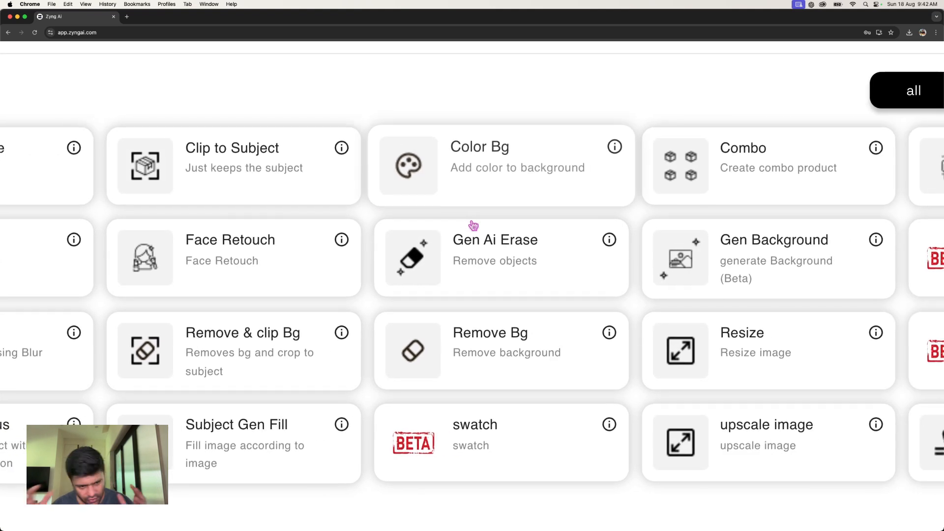
{"action": "scroll", "coordinate": [473, 226], "scroll_direction": "up", "scroll_amount": 1}
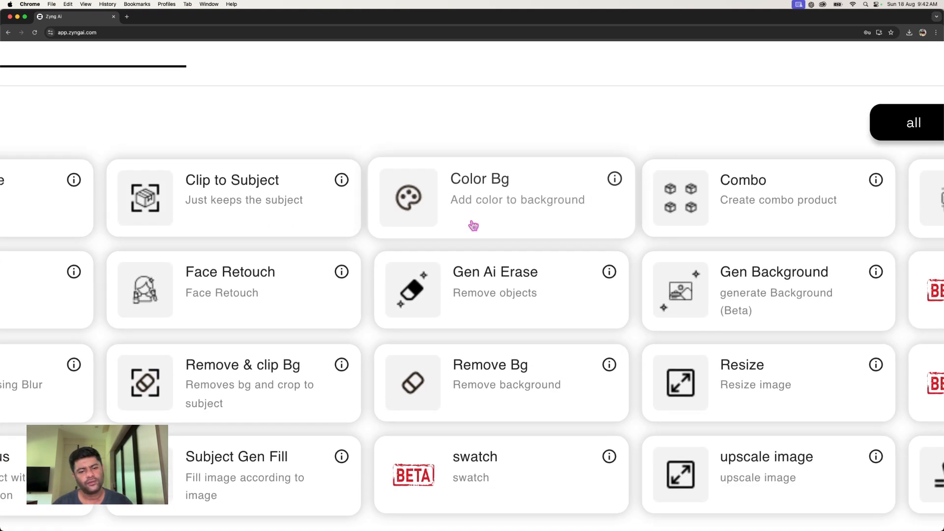
{"action": "scroll", "coordinate": [473, 225], "scroll_direction": "left", "scroll_amount": 1}
{"action": "scroll", "coordinate": [473, 226], "scroll_direction": "right", "scroll_amount": 5}
{"action": "scroll", "coordinate": [462, 248], "scroll_direction": "down", "scroll_amount": 2}
{"action": "scroll", "coordinate": [461, 249], "scroll_direction": "down", "scroll_amount": 2}
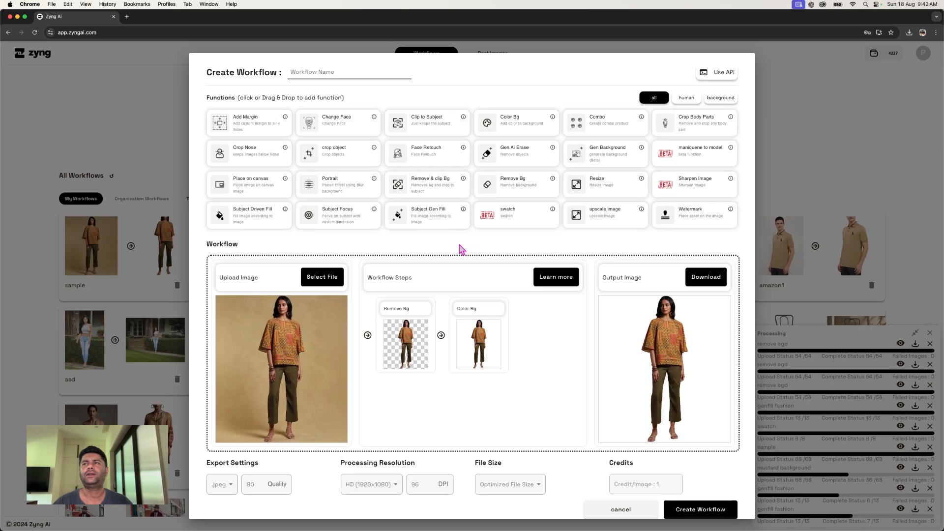
{"action": "left_click", "coordinate": [836, 122]}
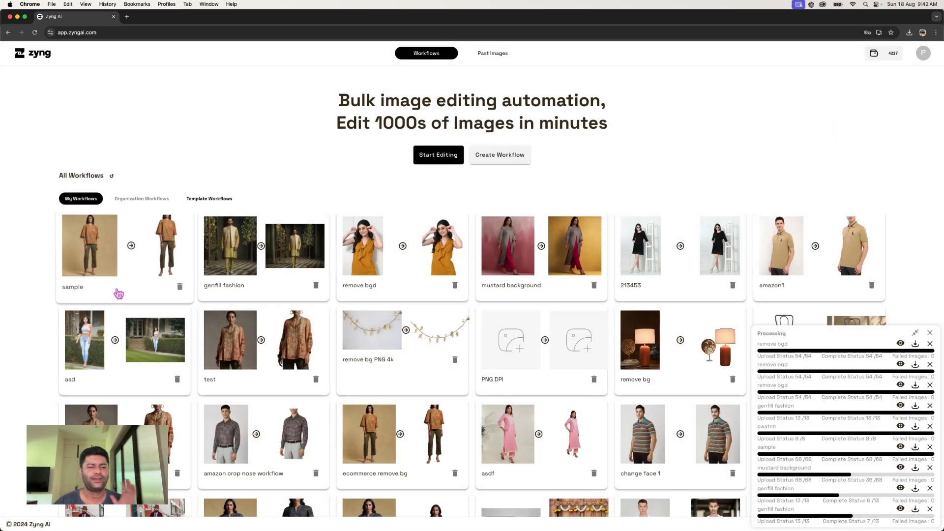